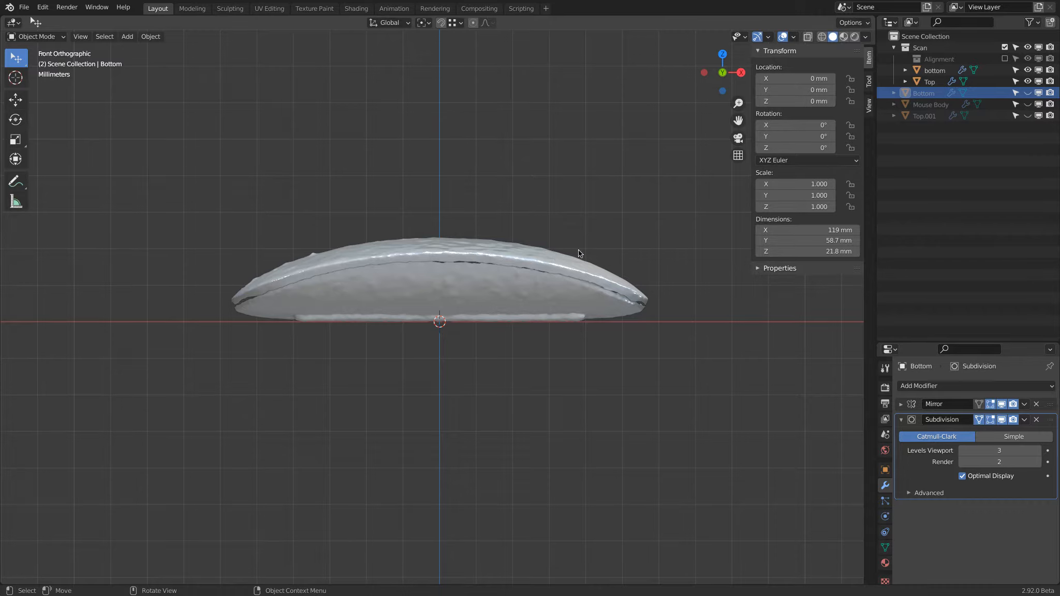
Hide the Scan collection and show the Mouse Body object to inspect the modelled mouse shape.
click(1005, 47)
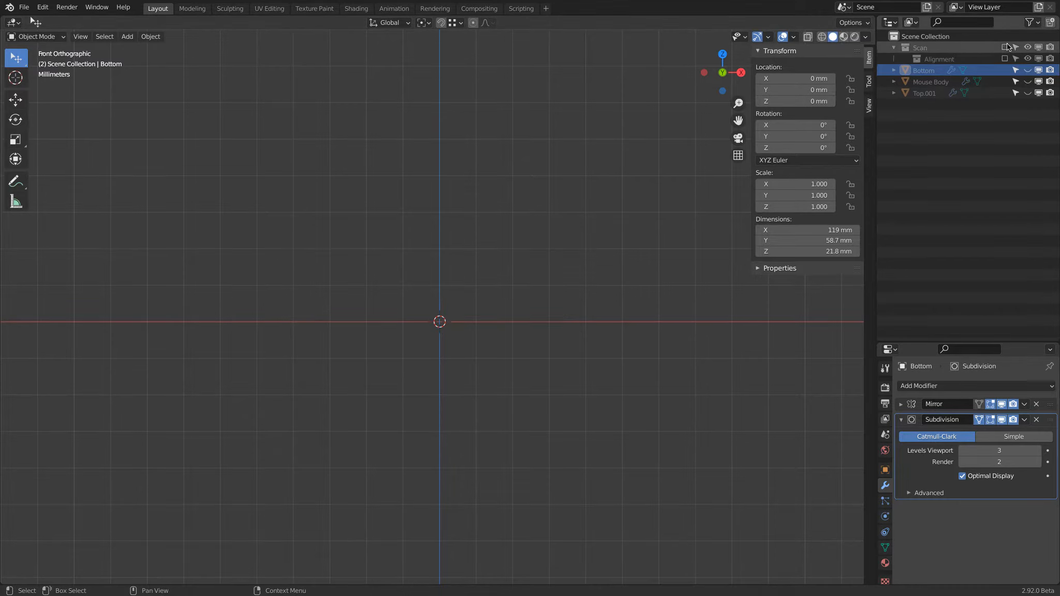
click(1027, 81)
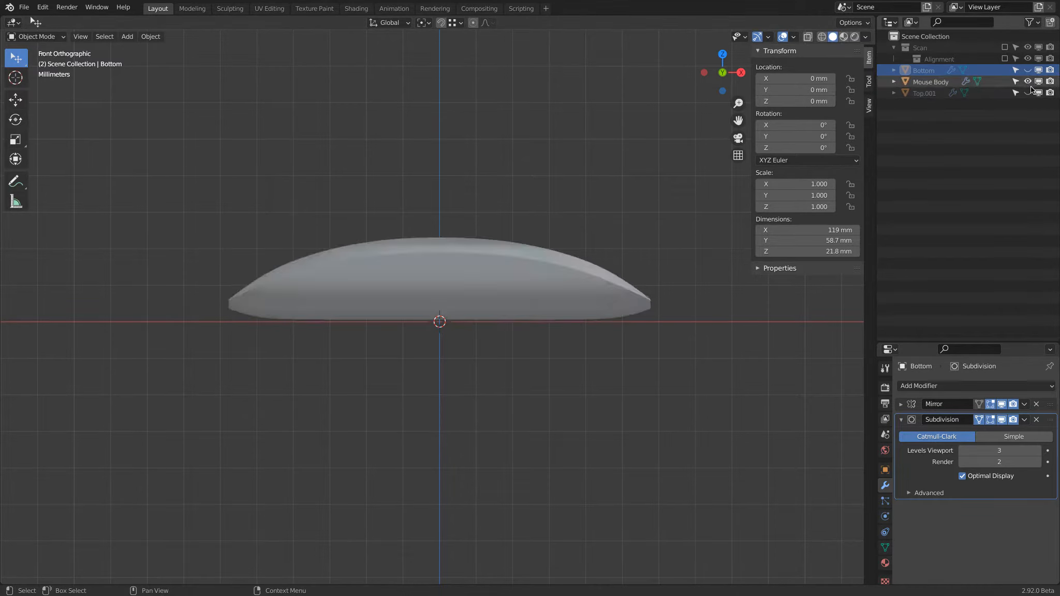
middle_drag(621, 233, 608, 269)
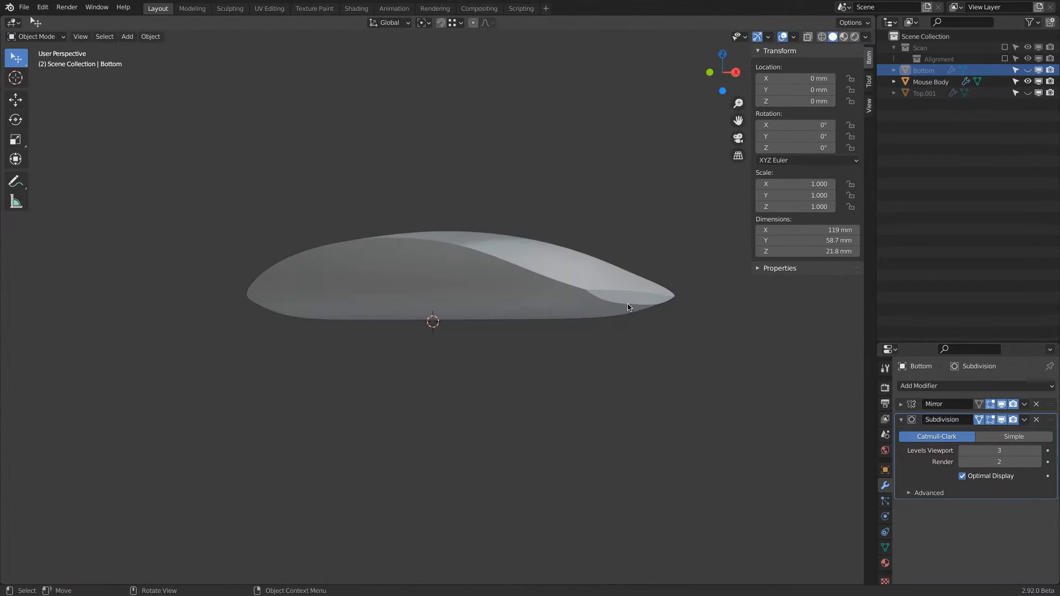
Show and select the Top.001 surface together with the mouse body, and inspect how it overlaps the body.
click(1027, 93)
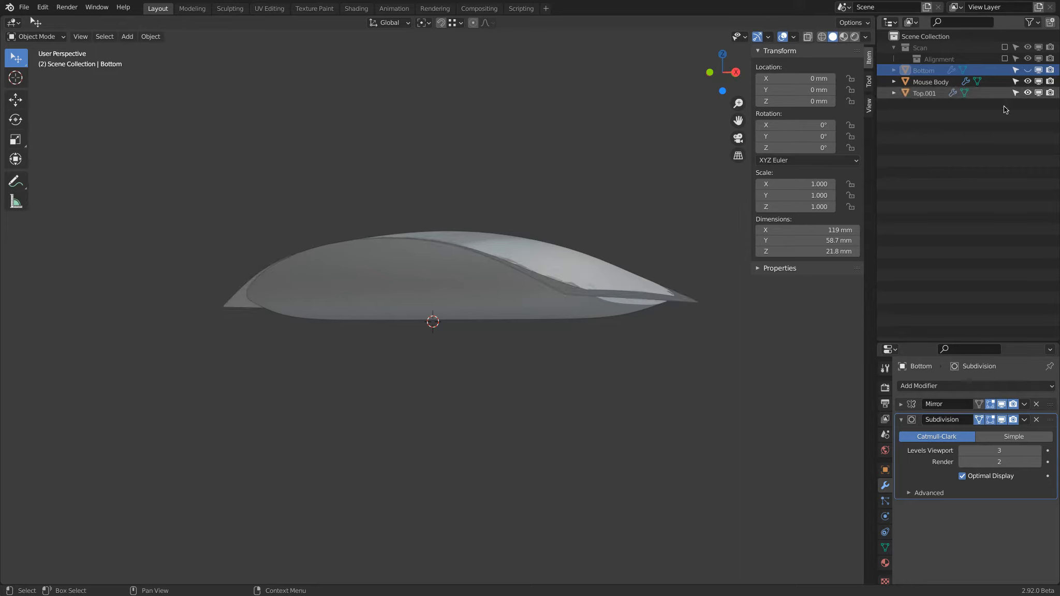
click(924, 93)
middle_drag(595, 243, 665, 216)
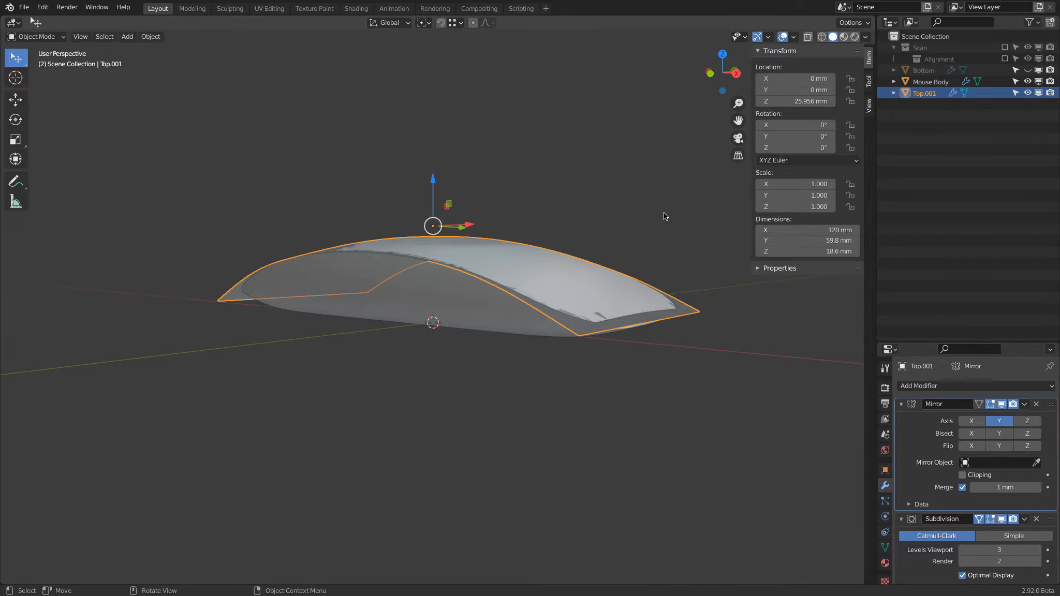
middle_drag(665, 217, 537, 176)
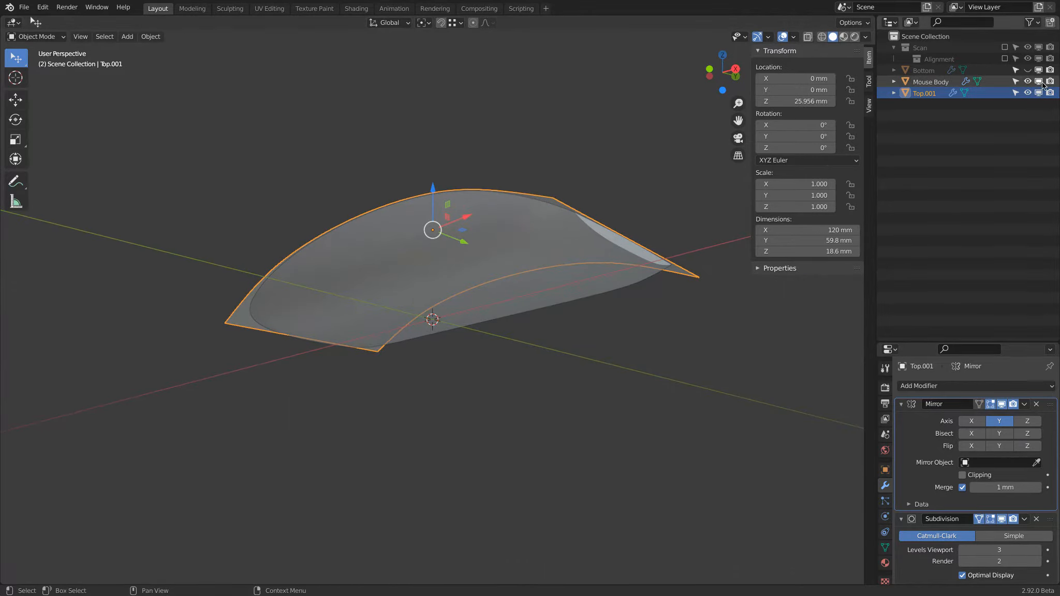
Hide Mouse Body and display Top.001 with the Scan collection to compare the surface against the scanned shell.
click(1027, 92)
click(1028, 82)
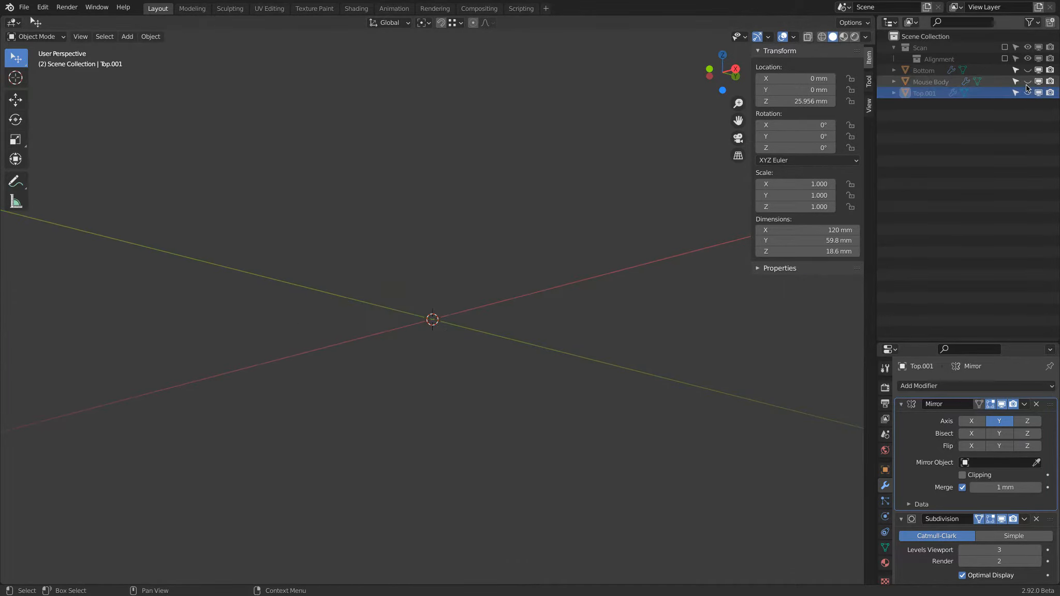
click(1027, 93)
click(1005, 47)
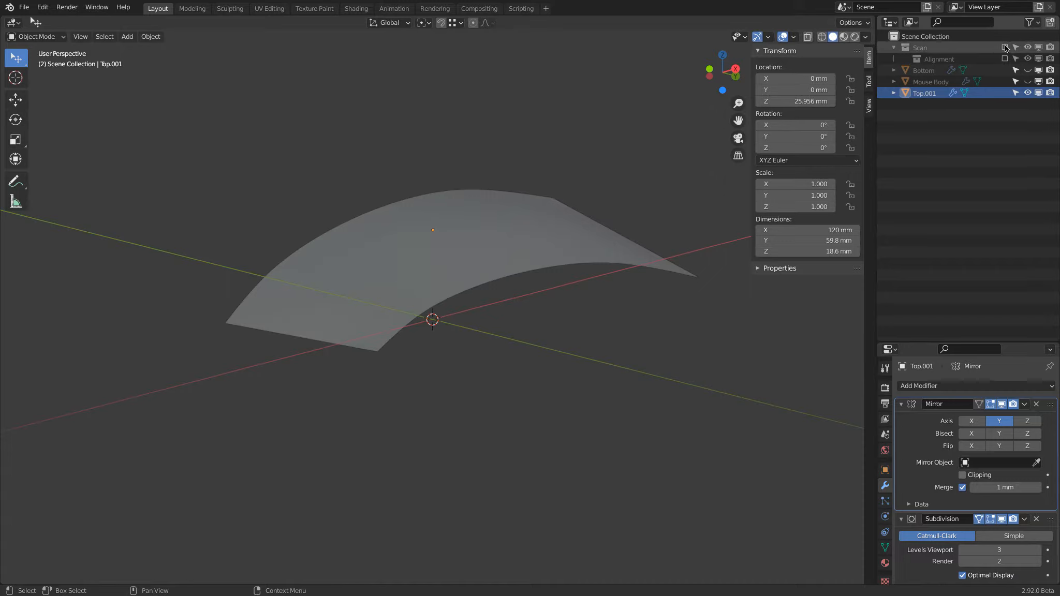
middle_drag(598, 159, 641, 179)
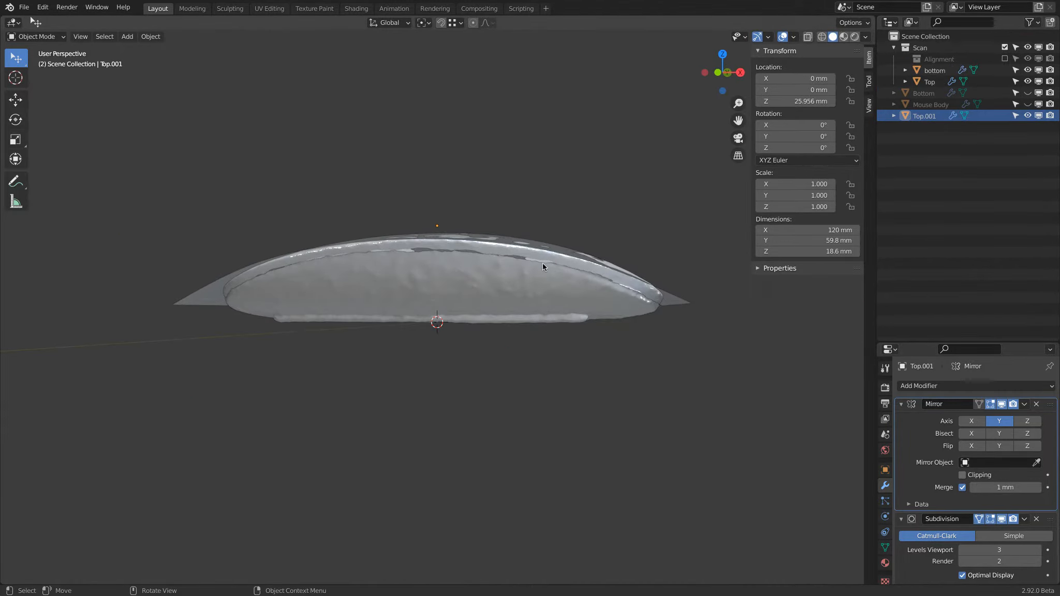
middle_drag(443, 253, 465, 212)
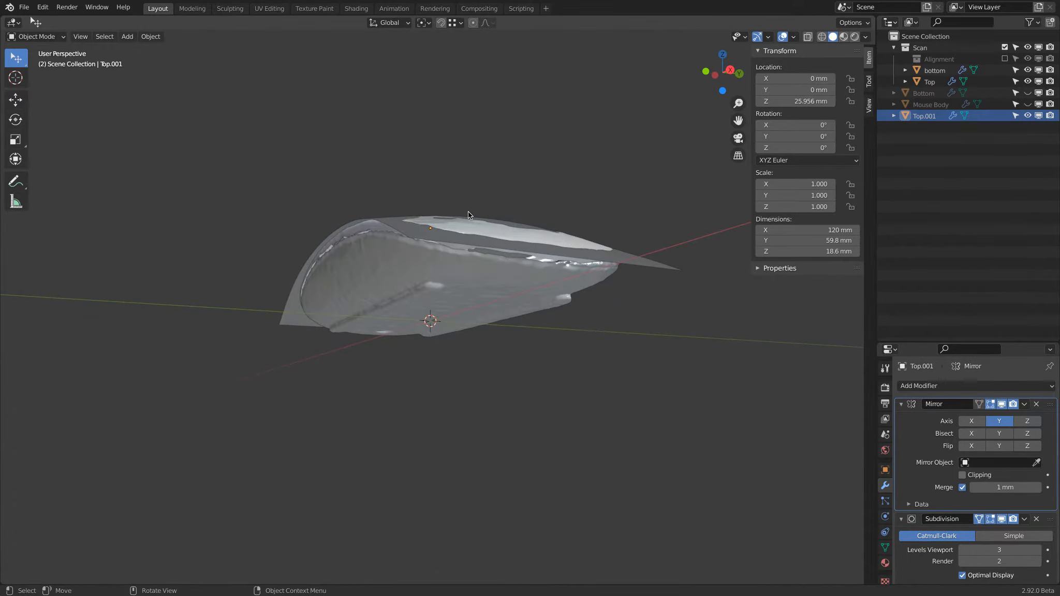
Hide the Scan collection and select the Top.001 surface on its own.
click(1005, 47)
middle_drag(470, 214, 546, 205)
click(580, 268)
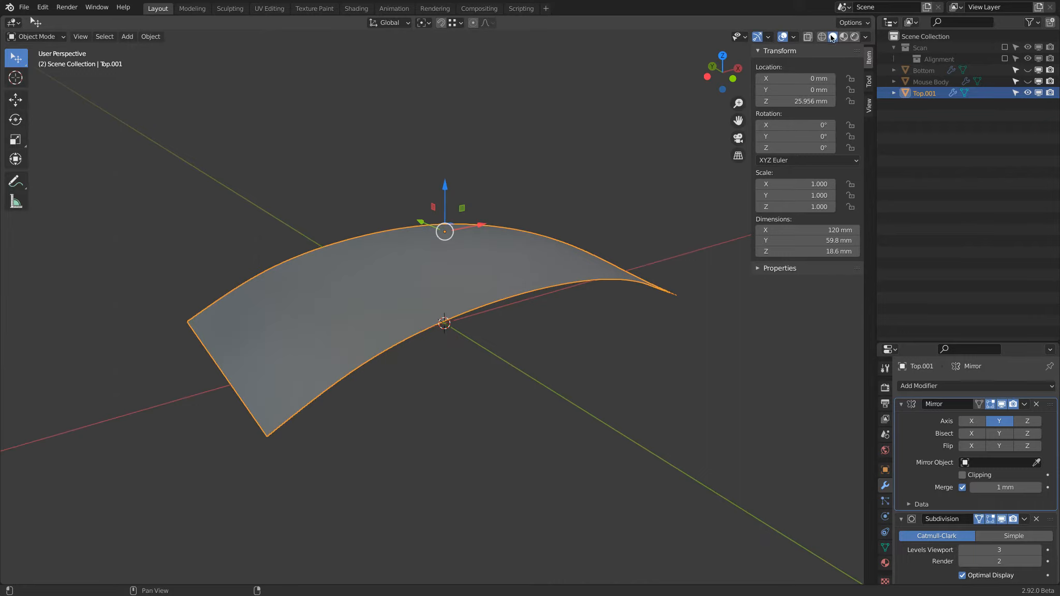
middle_drag(621, 150, 466, 225)
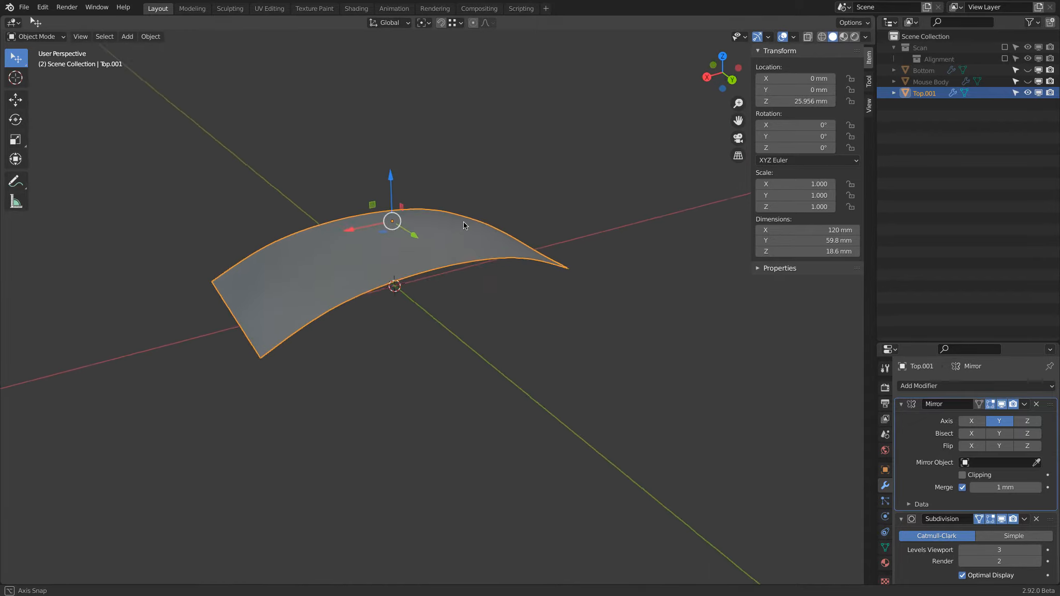
Collapse the Mirror and Subdivision modifiers of Top.001 and add a Solidify modifier.
click(901, 404)
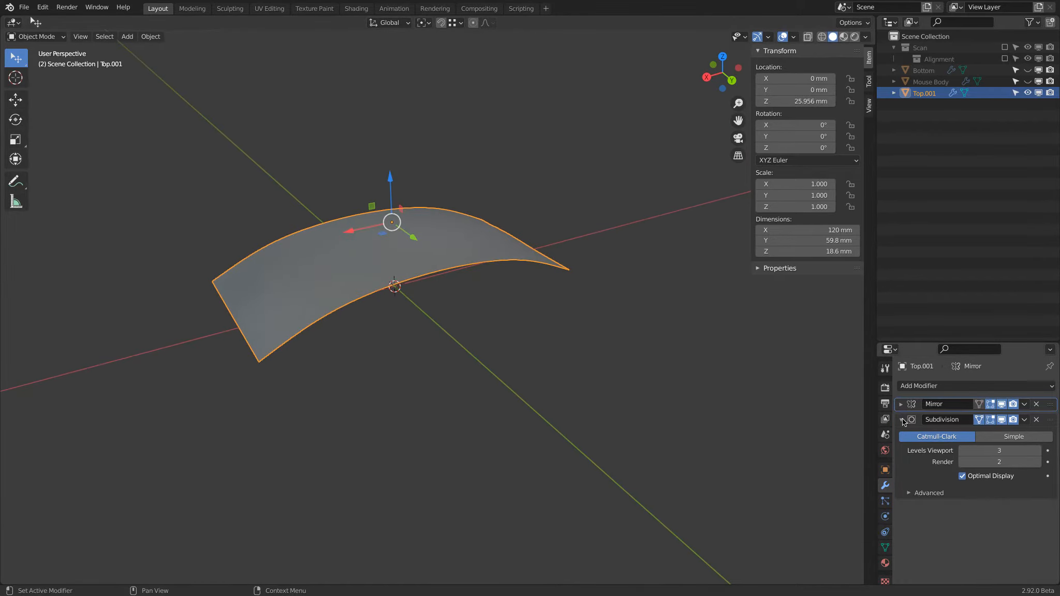
click(901, 419)
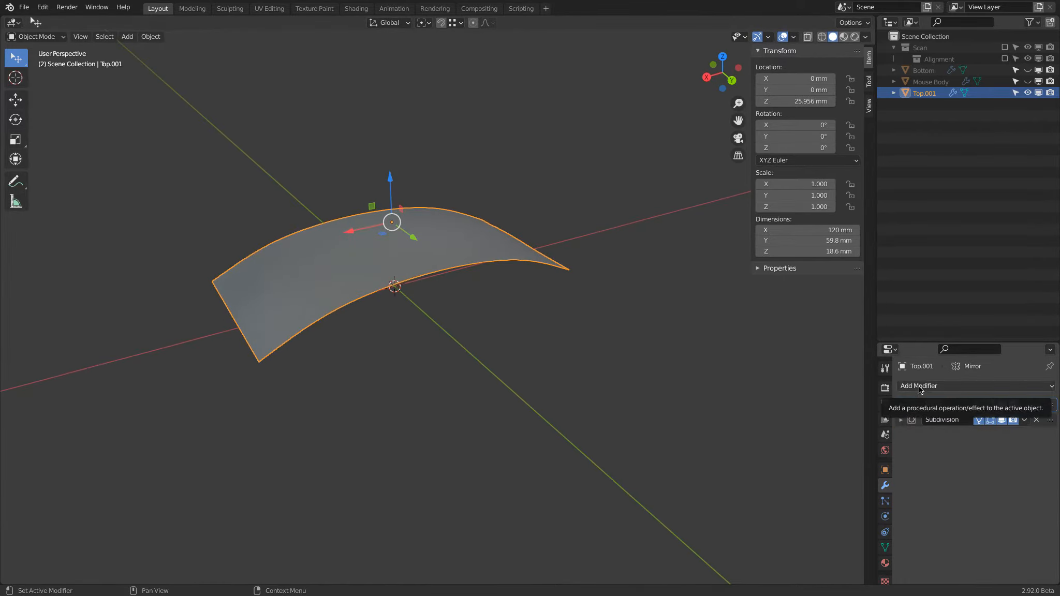
click(919, 387)
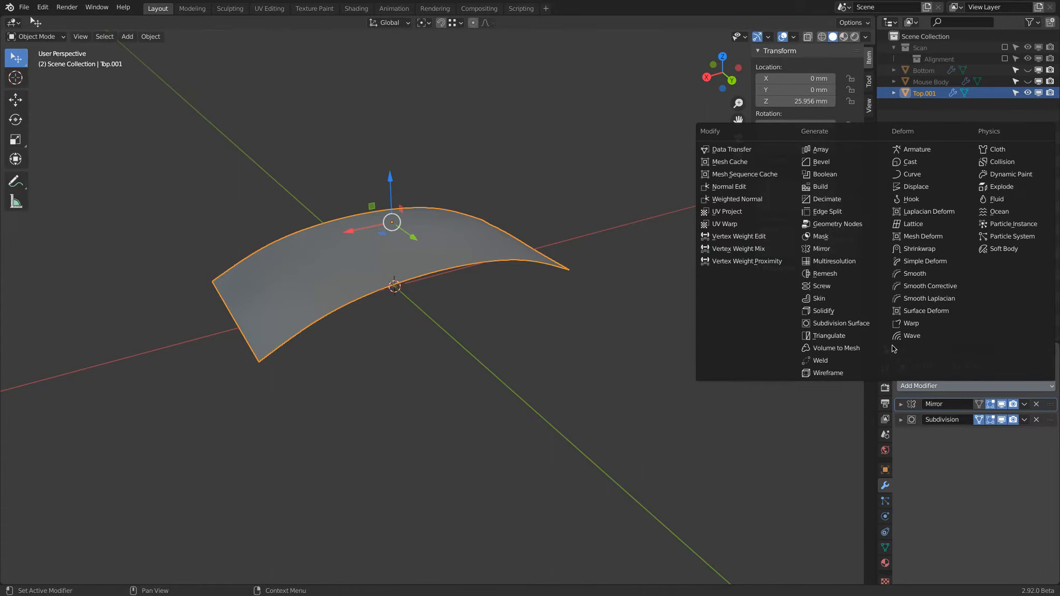
click(837, 312)
Reorder the modifier stack of Top.001 to Mirror, Solidify, Subdivision.
middle_drag(753, 386, 658, 326)
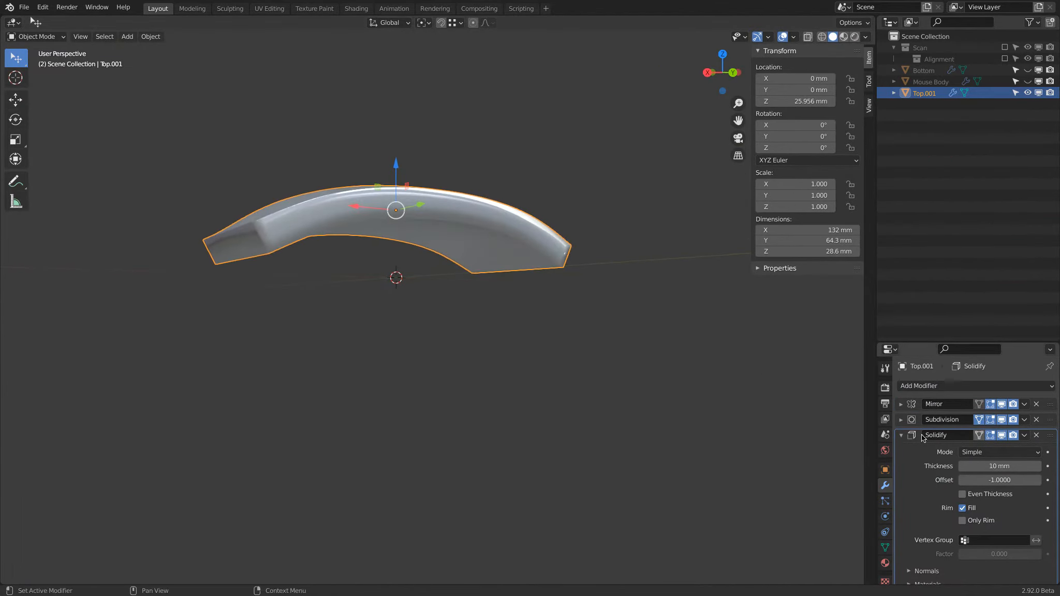
drag(1050, 441, 1052, 414)
click(901, 405)
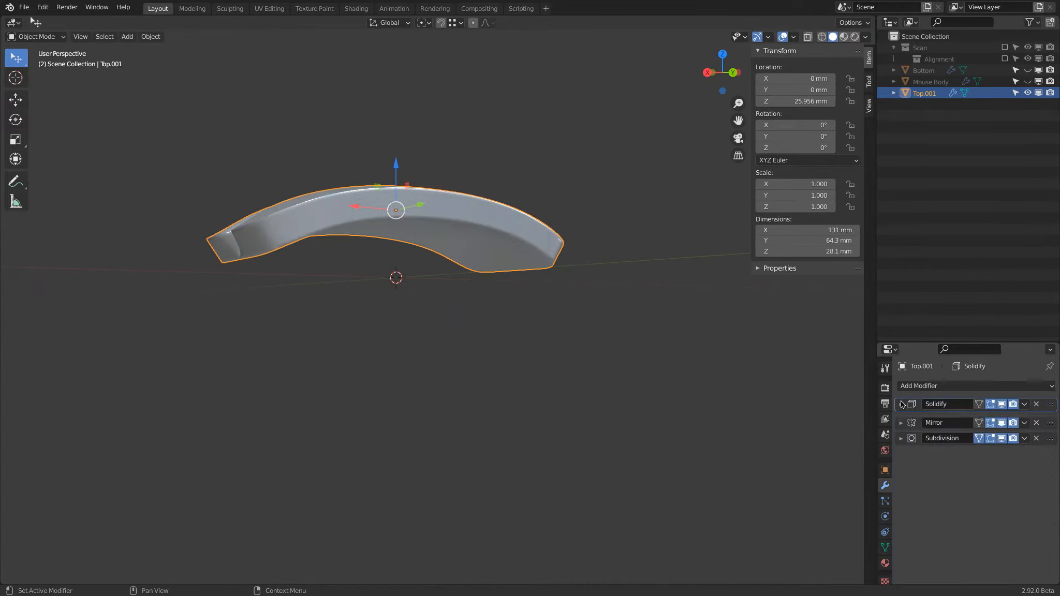
click(901, 419)
click(901, 420)
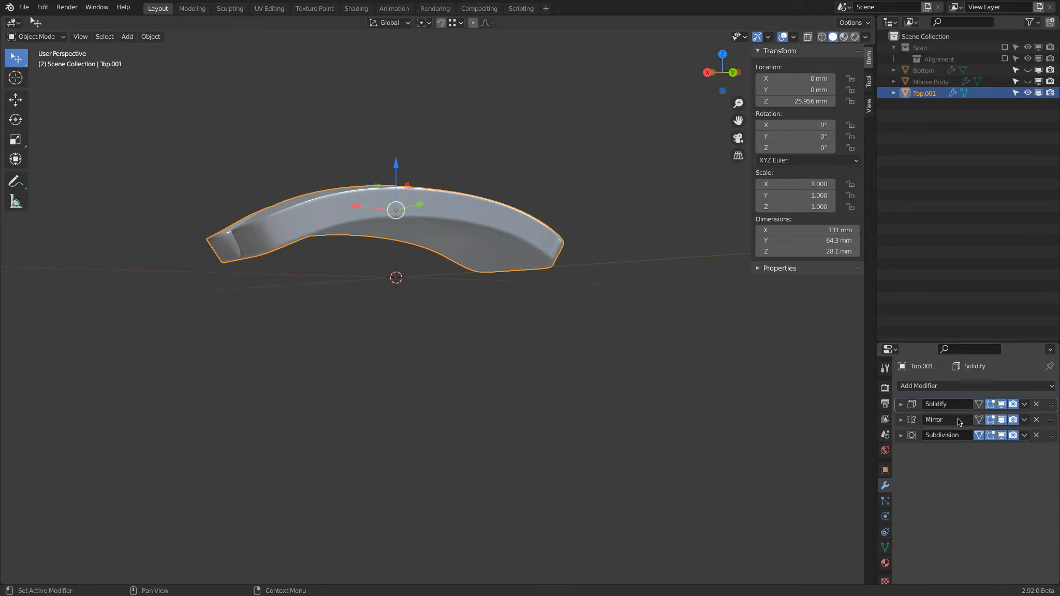
drag(1050, 420, 1050, 401)
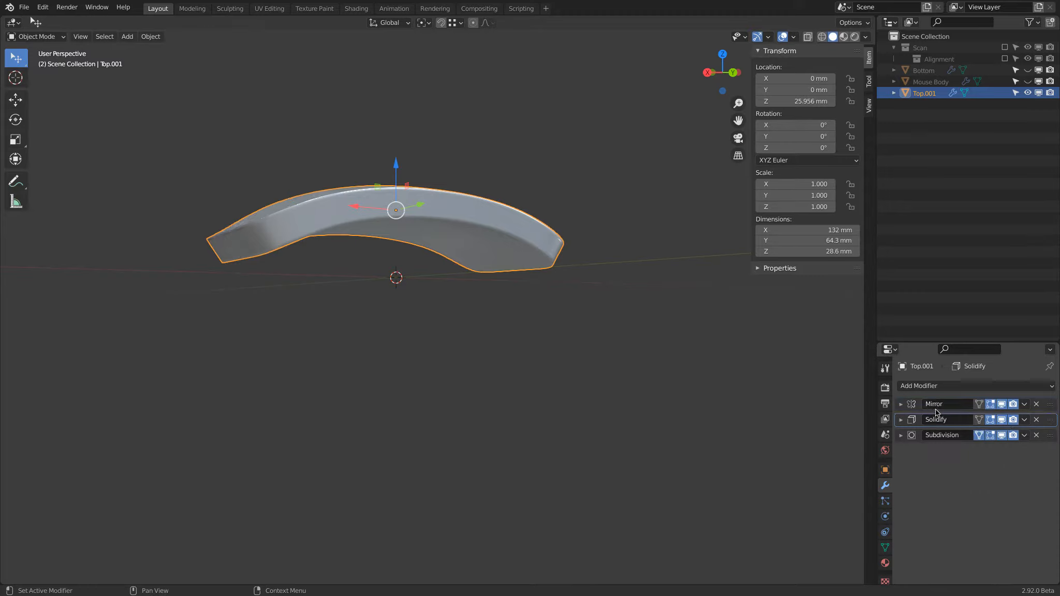
Turn off the rim Fill option in the Solidify modifier of Top.001.
click(902, 420)
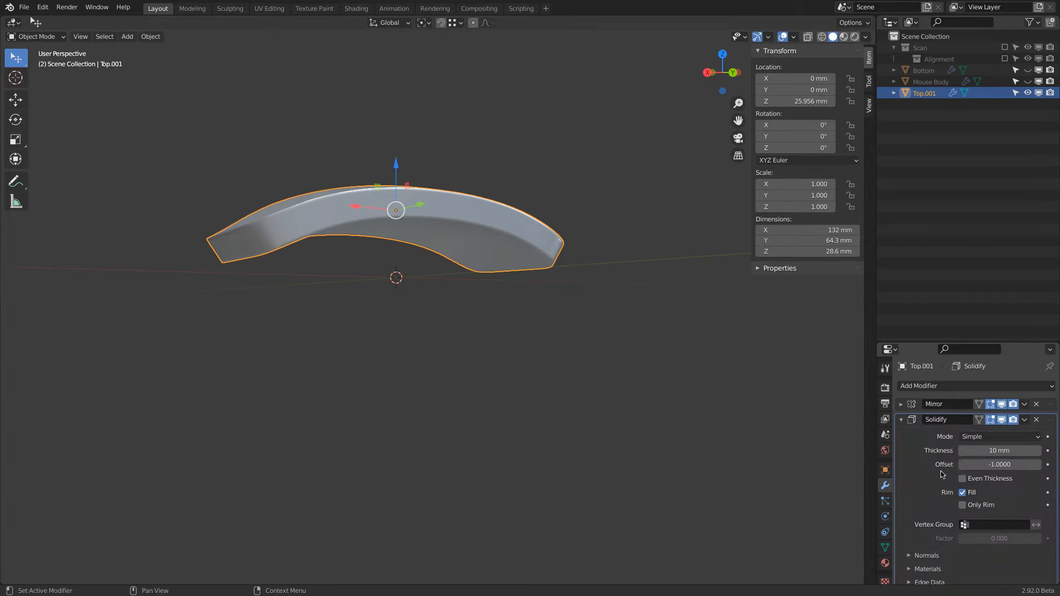
click(963, 492)
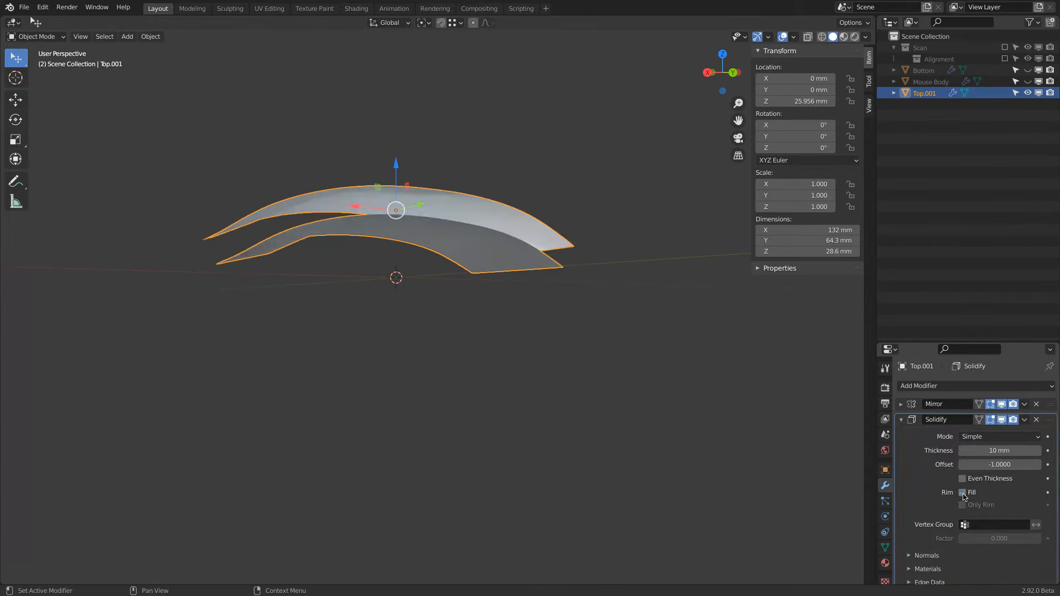
middle_drag(745, 346, 541, 273)
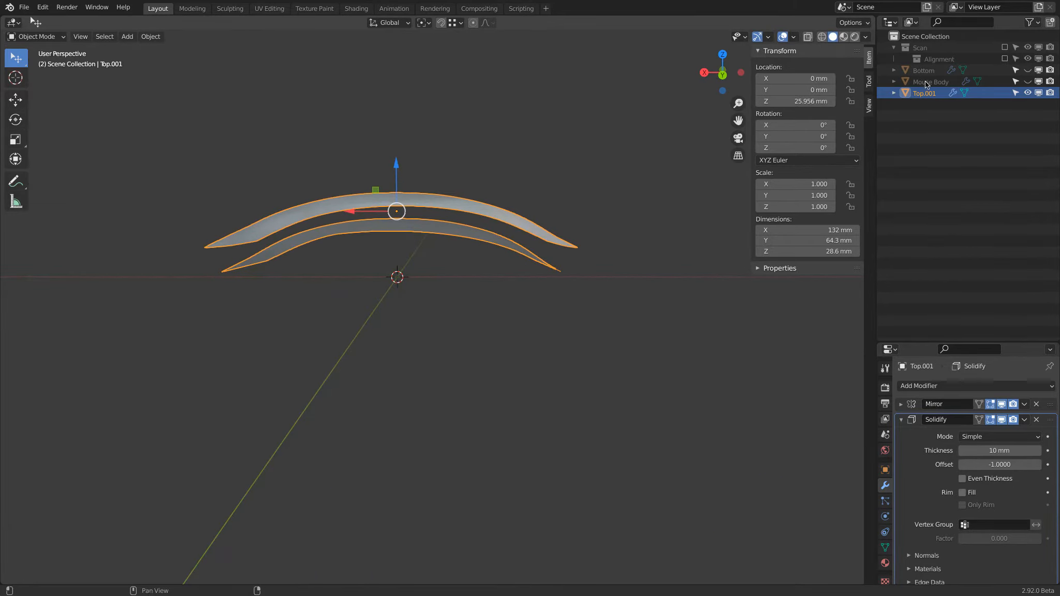
Show the Scan collection for reference and set the Solidify thickness to 3 mm.
click(1004, 47)
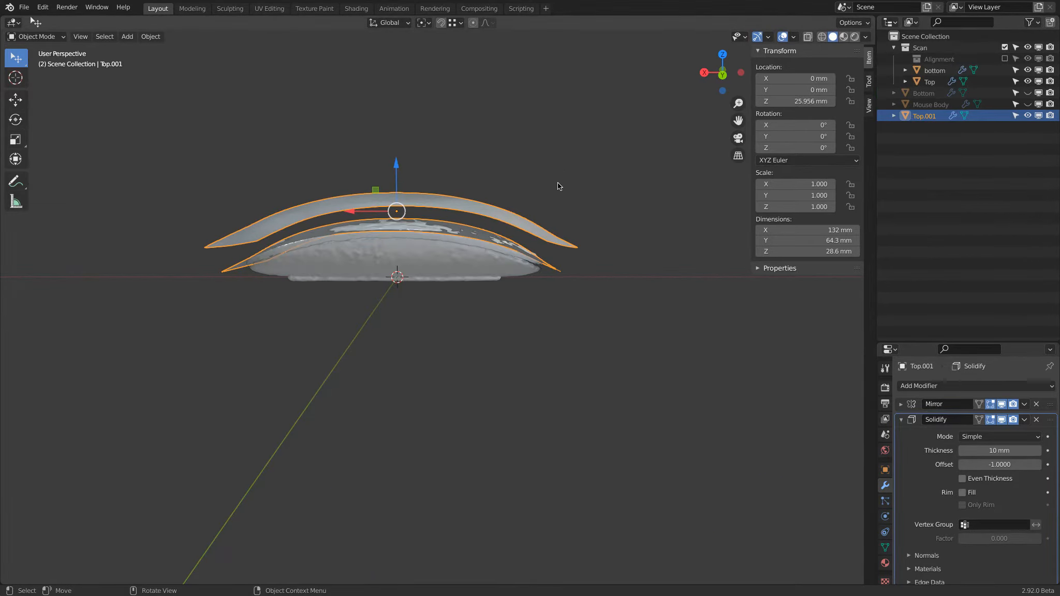
scroll(557, 181, up, 5)
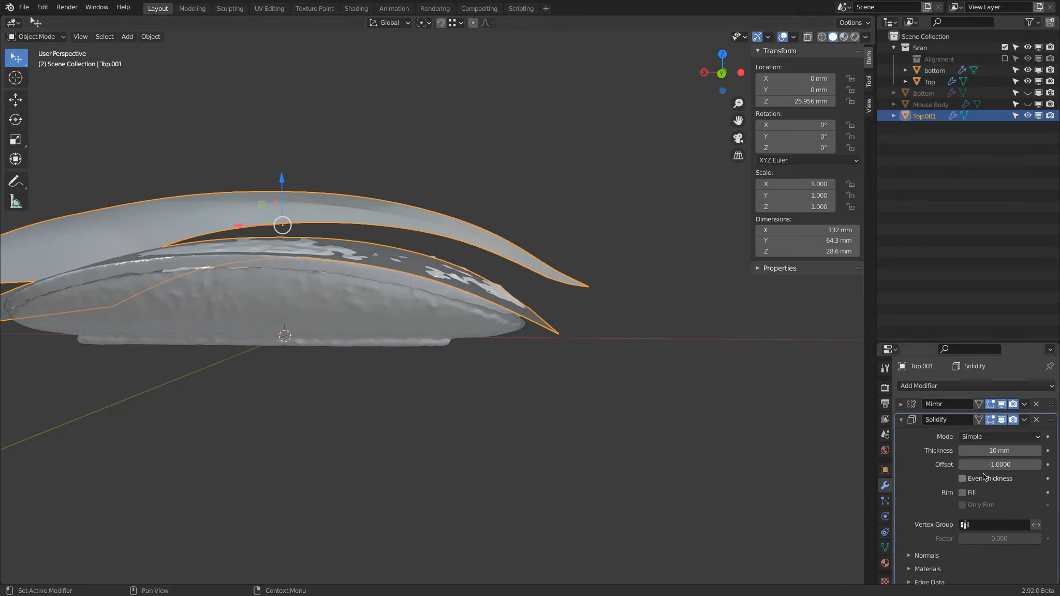
click(1002, 450)
text(3)
key(Return)
Set the Solidify offset to 0 so the thickness is centred on the original surface.
middle_drag(619, 382, 610, 383)
click(999, 463)
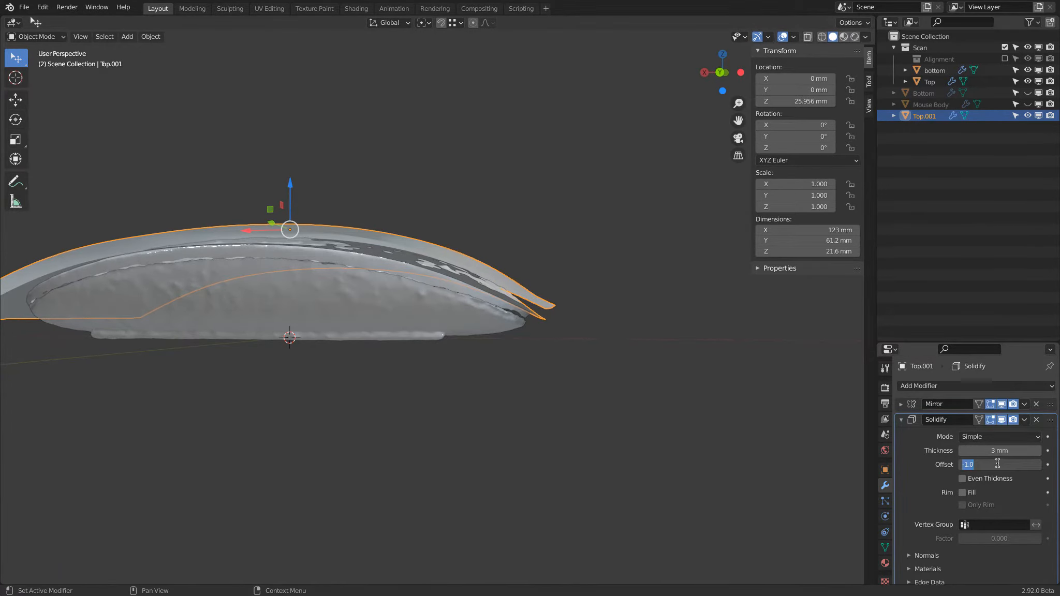
text(0)
key(Return)
Switch the Solidify mode to Complex and set its thickness to 4 mm.
click(984, 437)
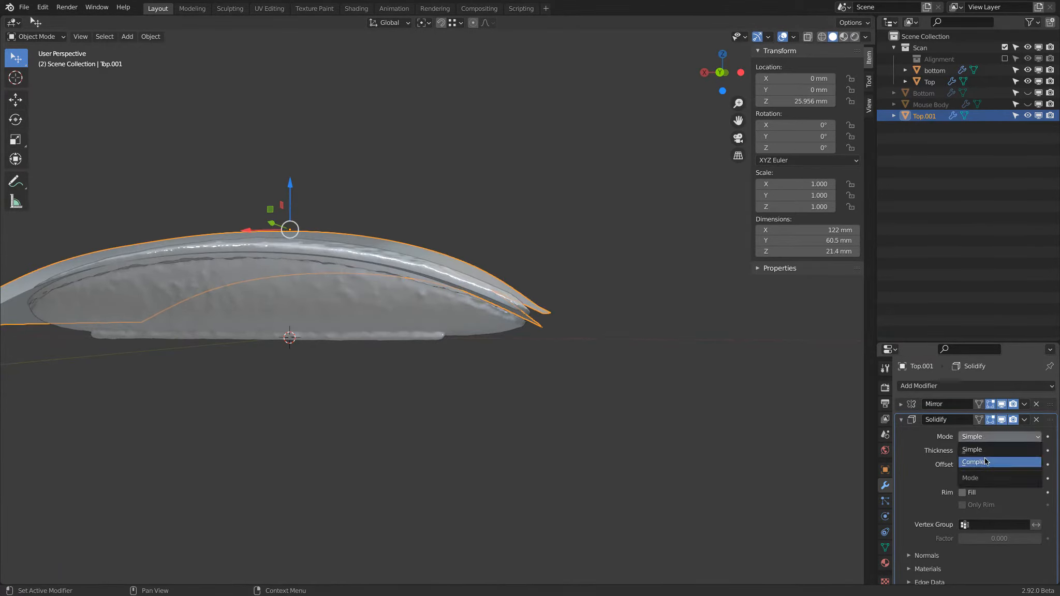
click(985, 461)
middle_drag(630, 357, 739, 364)
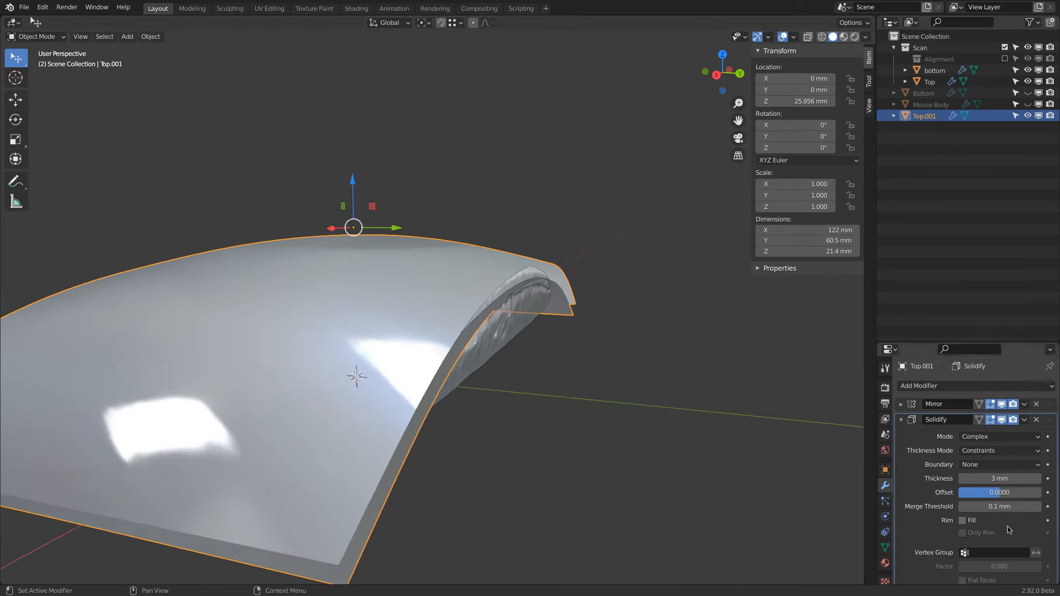
click(1009, 478)
text(4)
key(Return)
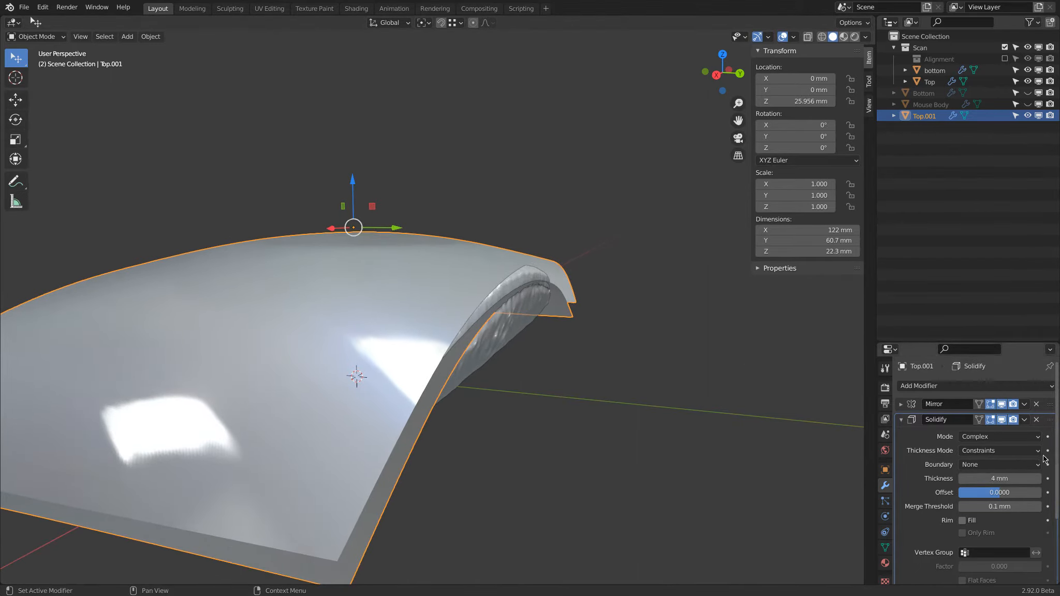
Set the Solidify Merge Threshold to 0 mm.
click(999, 507)
key(Return)
click(994, 505)
text(0)
key(Return)
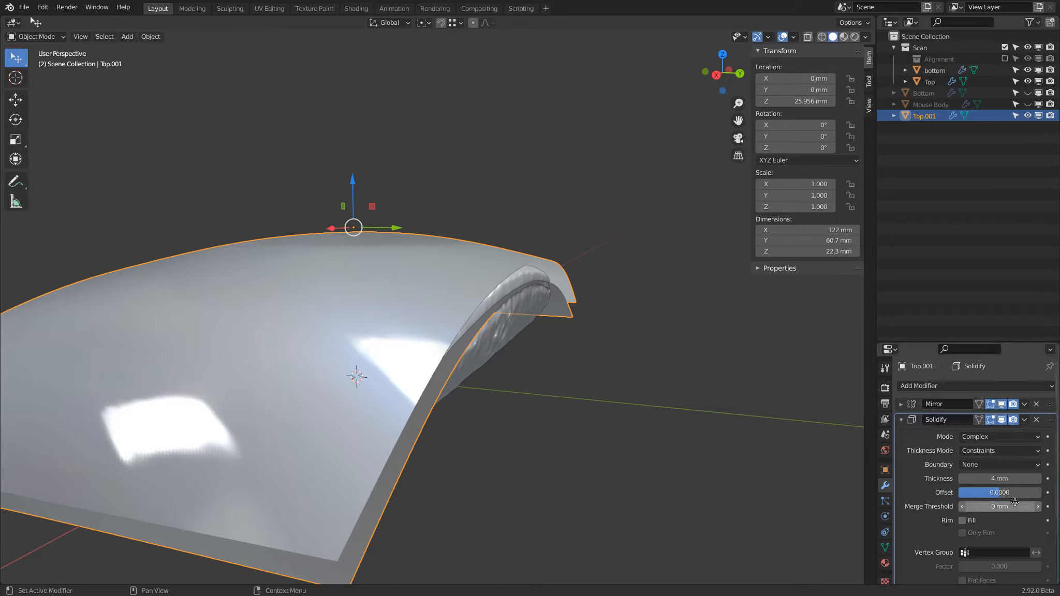
Try -1 and a much larger value for the Solidify Merge Threshold, and reset it to 0 mm.
click(1001, 508)
key(BackSpace)
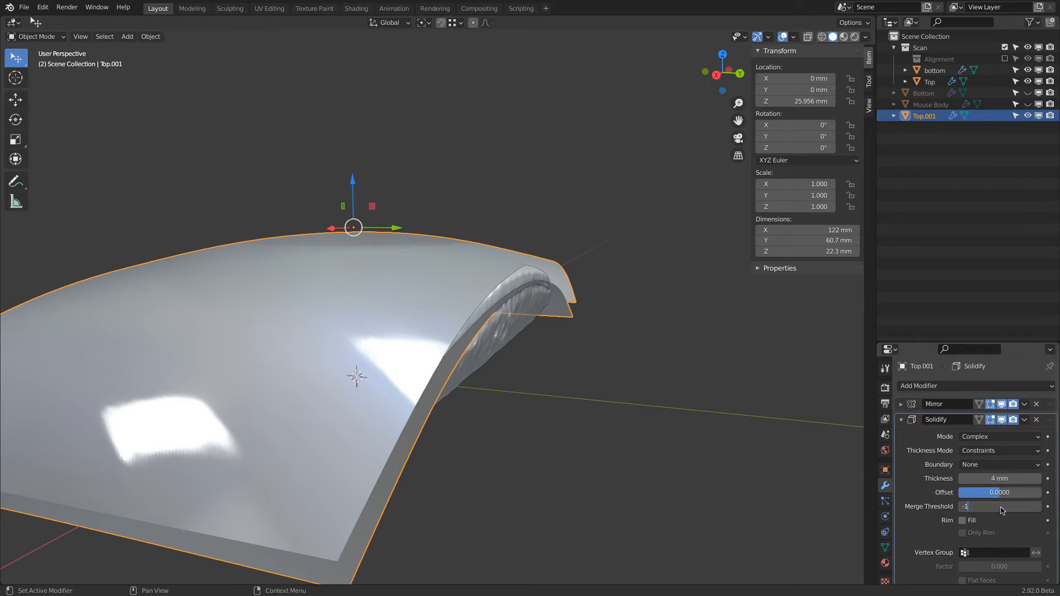
key(Return)
mouse_move(1001, 507)
mouse_down()
mouse_move(1043, 504)
mouse_move(997, 507)
mouse_up()
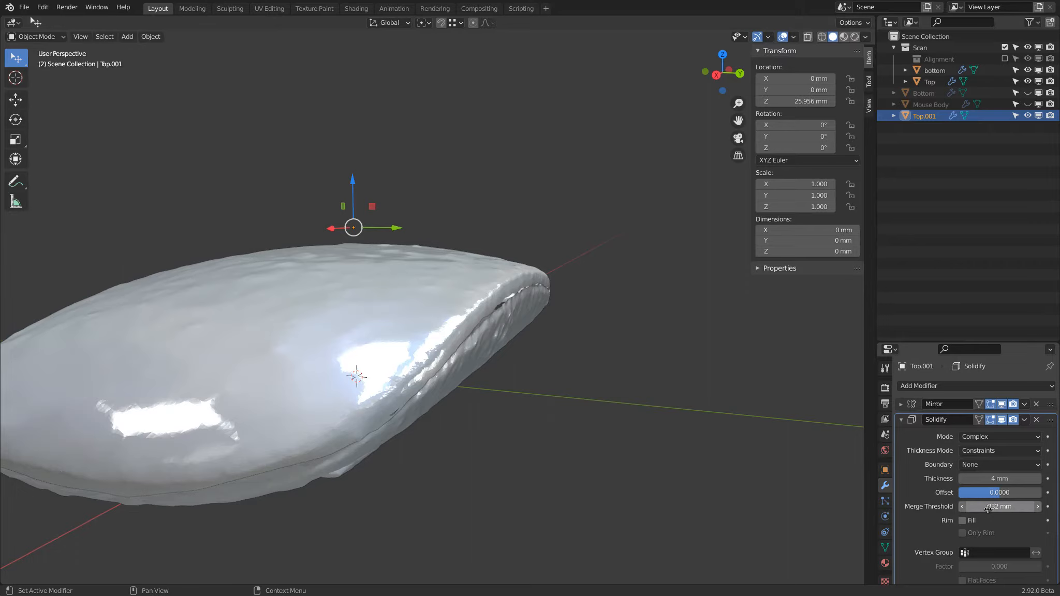
click(988, 508)
text(0)
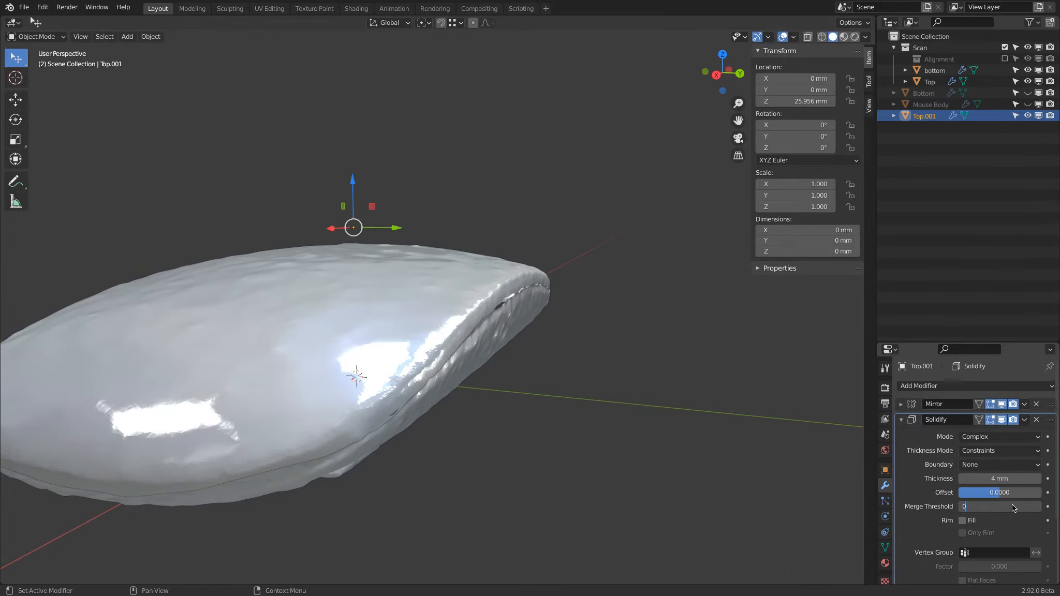
key(Return)
Try a Solidify offset of 1 on Top.001 and return it to 0.
click(992, 494)
text(1)
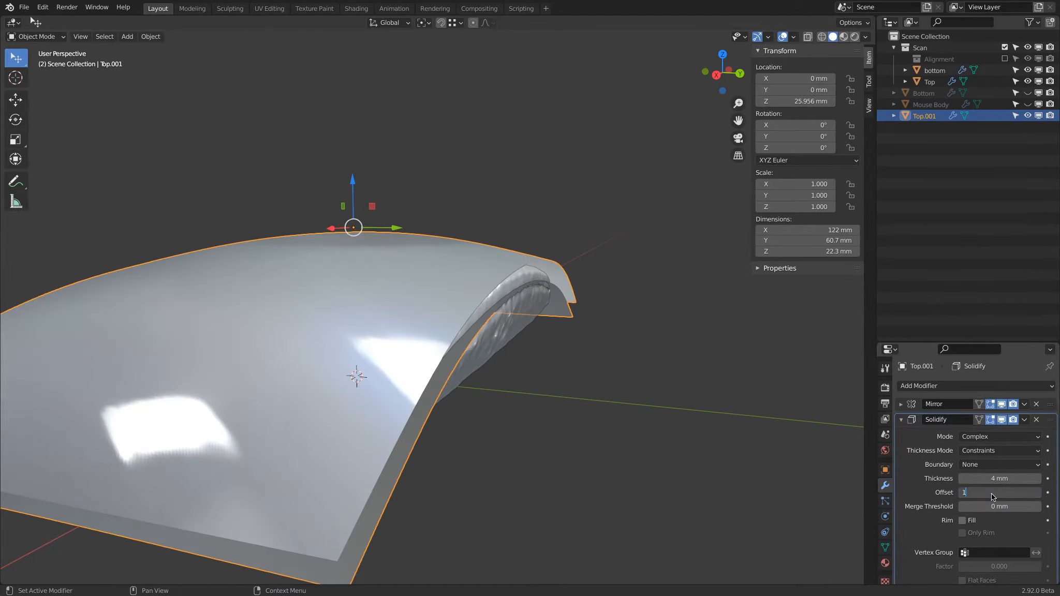
key(Return)
click(975, 495)
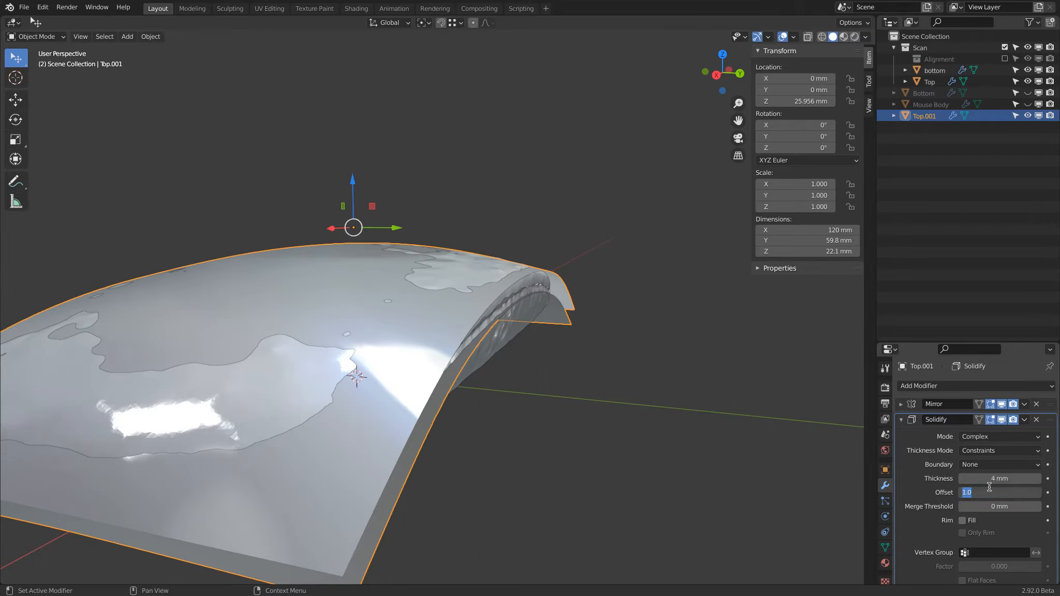
text(0)
key(Return)
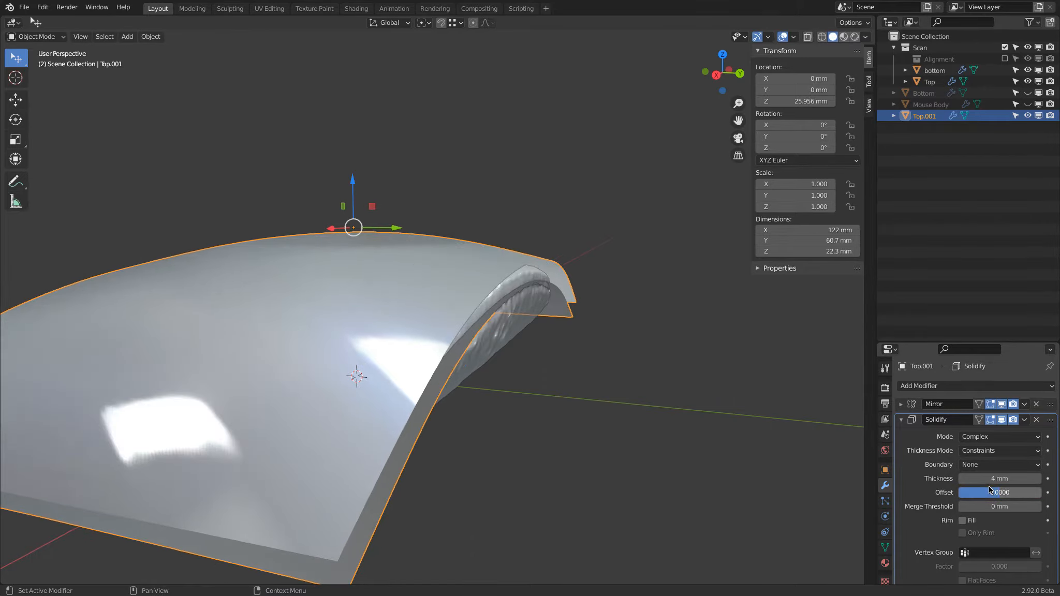
Try a Solidify offset of -1 on Top.001, and set the offset to 1.
click(990, 489)
text(1)
key(Return)
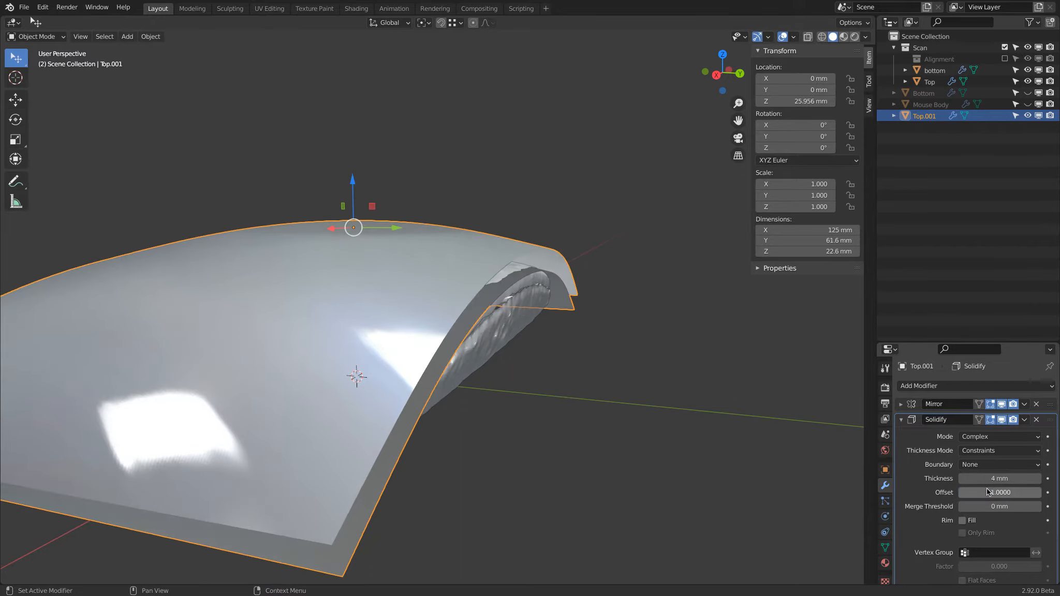
click(986, 489)
text(1)
key(Return)
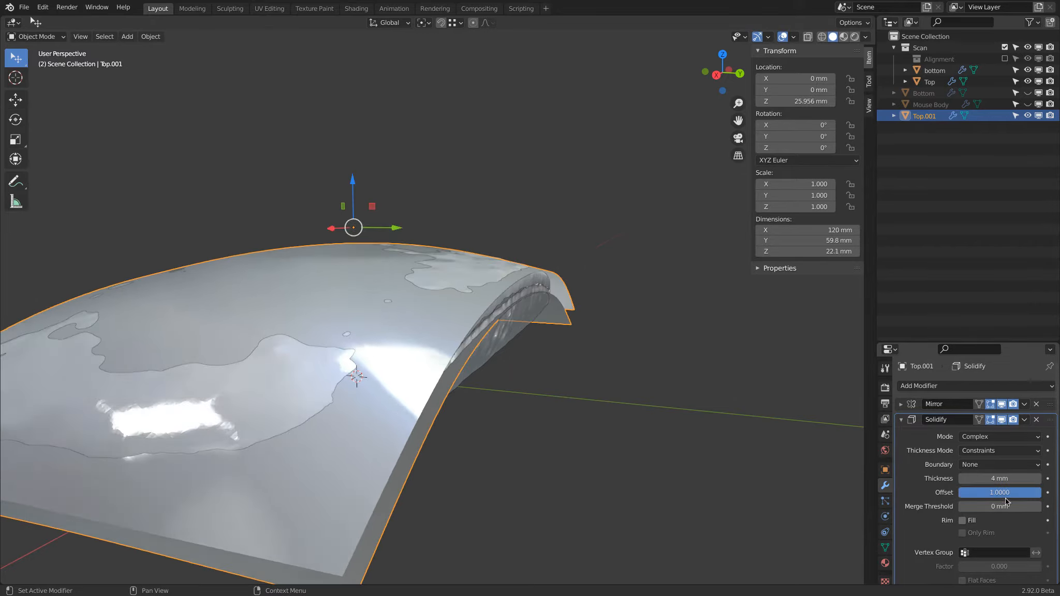
In Edit Mode, compare Top.001 with Solidify hidden and shown, and set the Solidify thickness to 3 mm.
key(Tab)
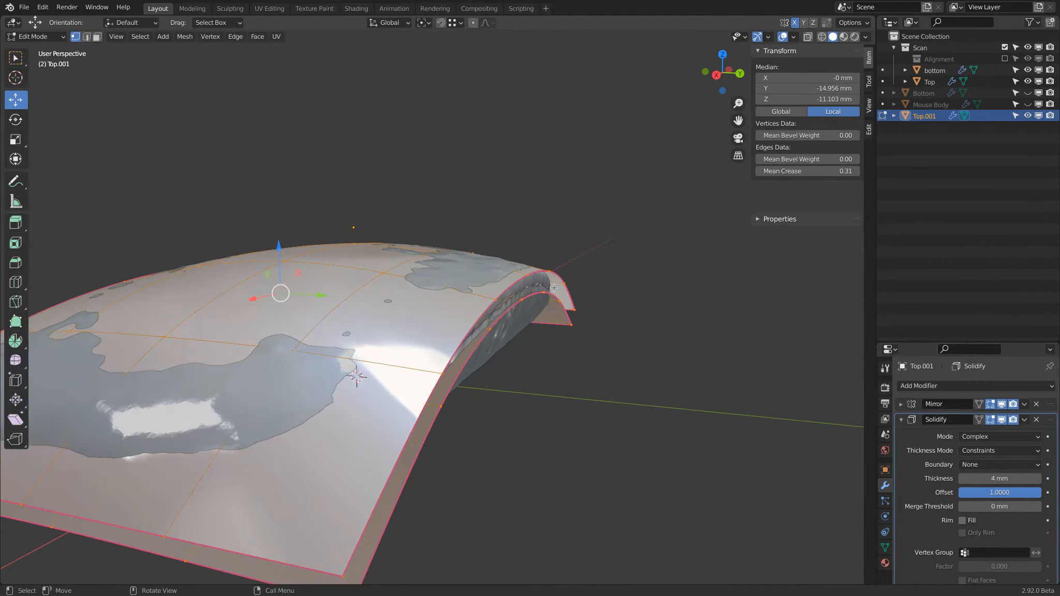
click(1003, 422)
click(1002, 421)
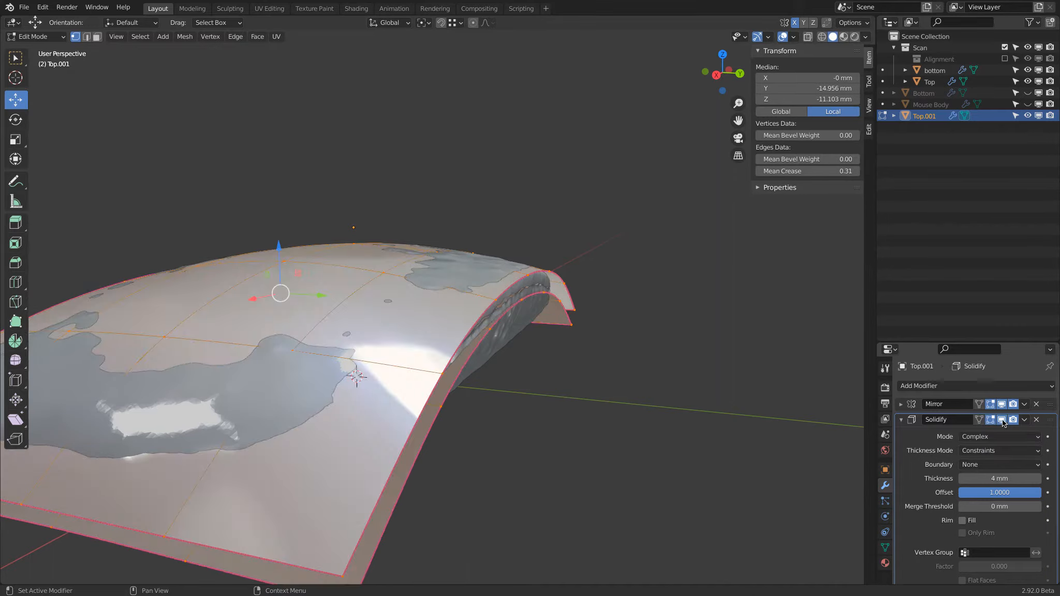
middle_drag(606, 298, 570, 290)
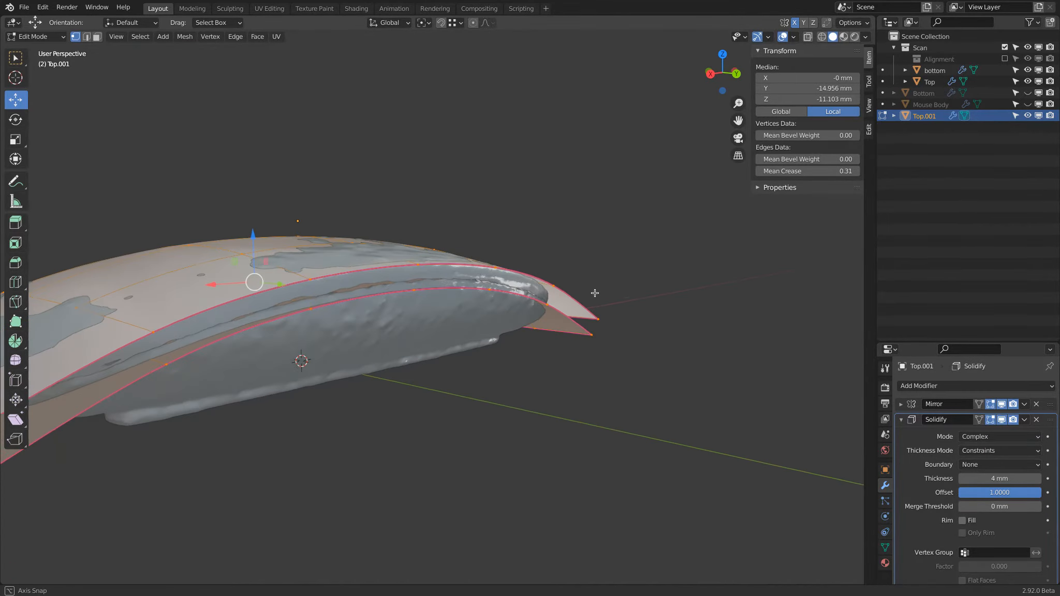
click(1021, 479)
text(3)
key(Return)
middle_drag(646, 333, 515, 332)
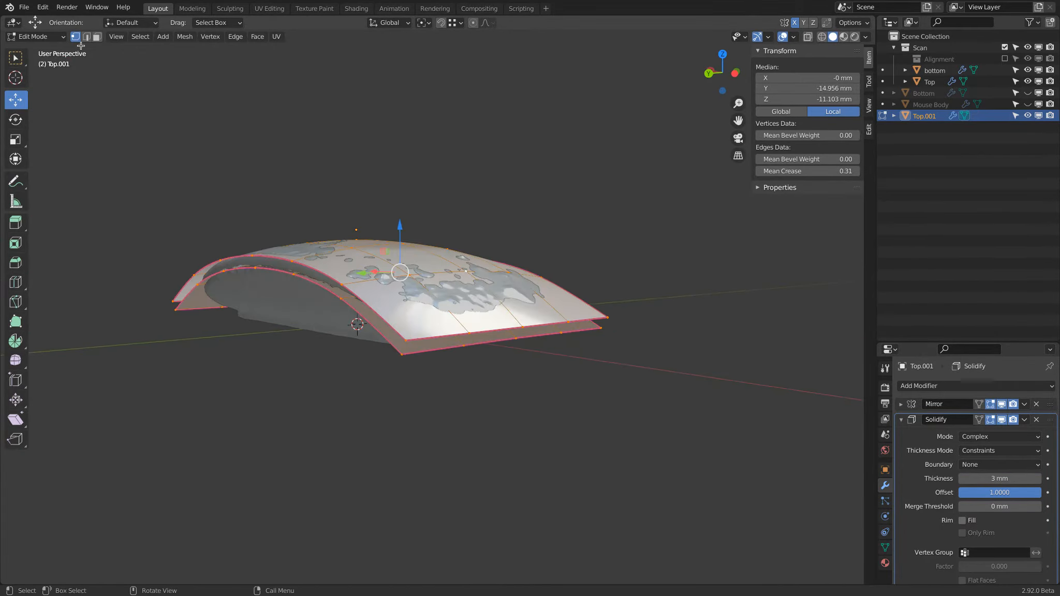
Return to Object Mode and paste a copy of Top.001 into the scene.
click(52, 36)
click(80, 53)
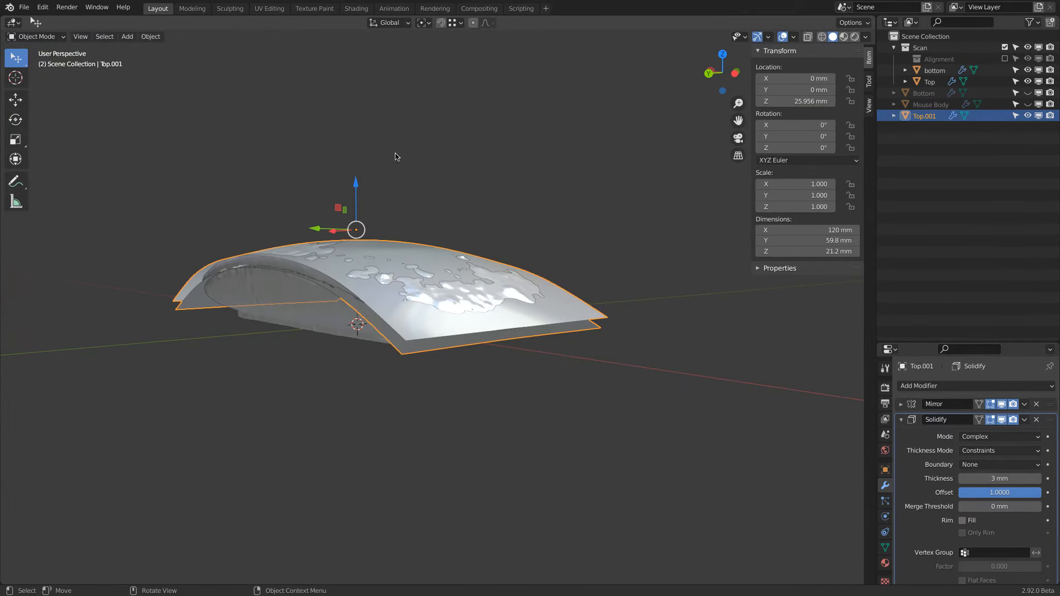
key(ctrl+c)
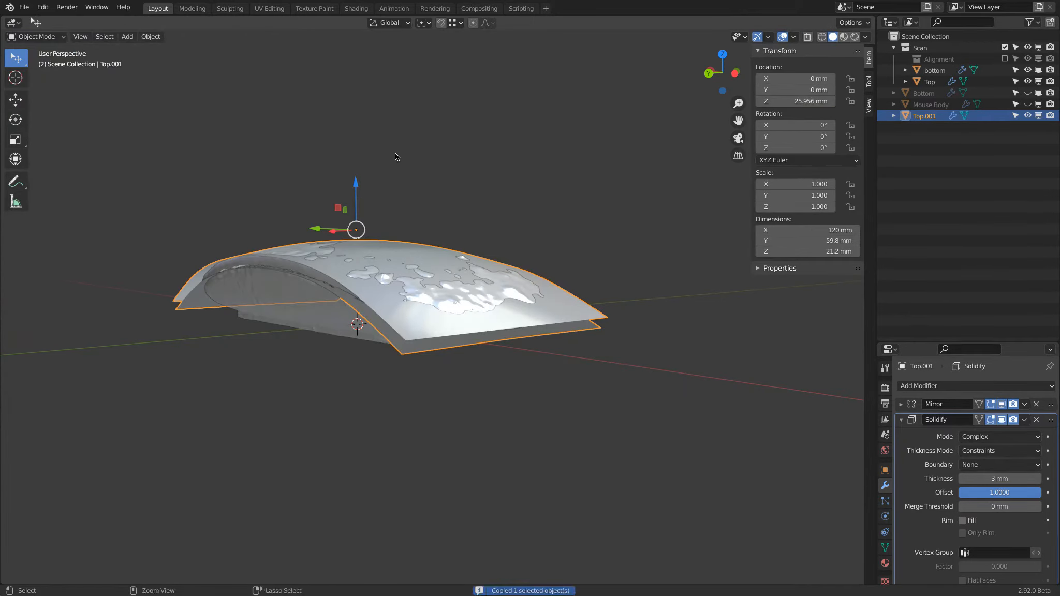
key(ctrl+v)
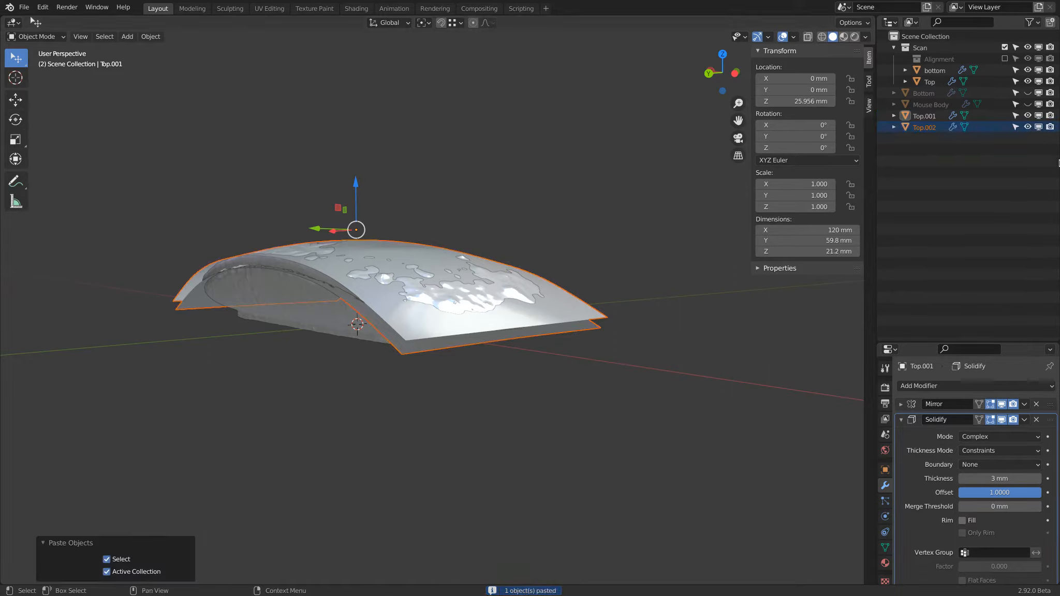
Remove the Solidify modifier from the original Top.001 and hide that object.
click(952, 207)
click(929, 117)
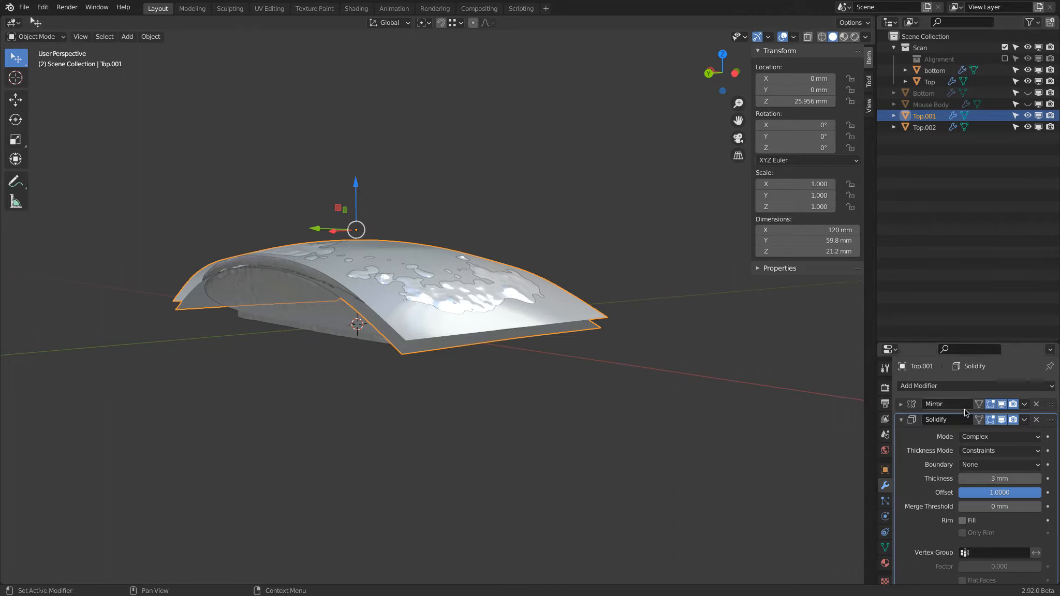
click(1037, 420)
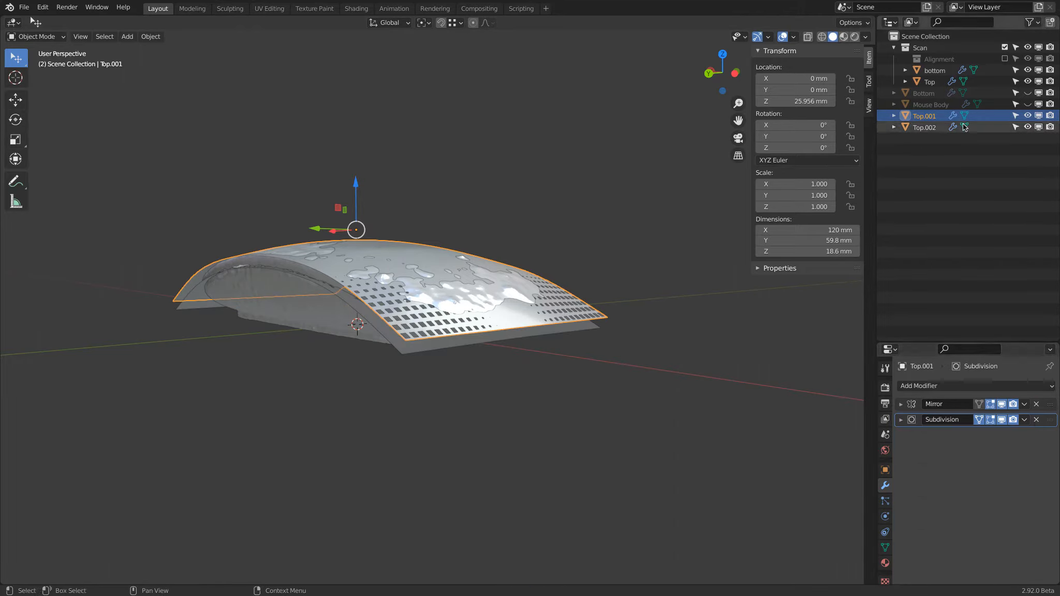
click(1027, 115)
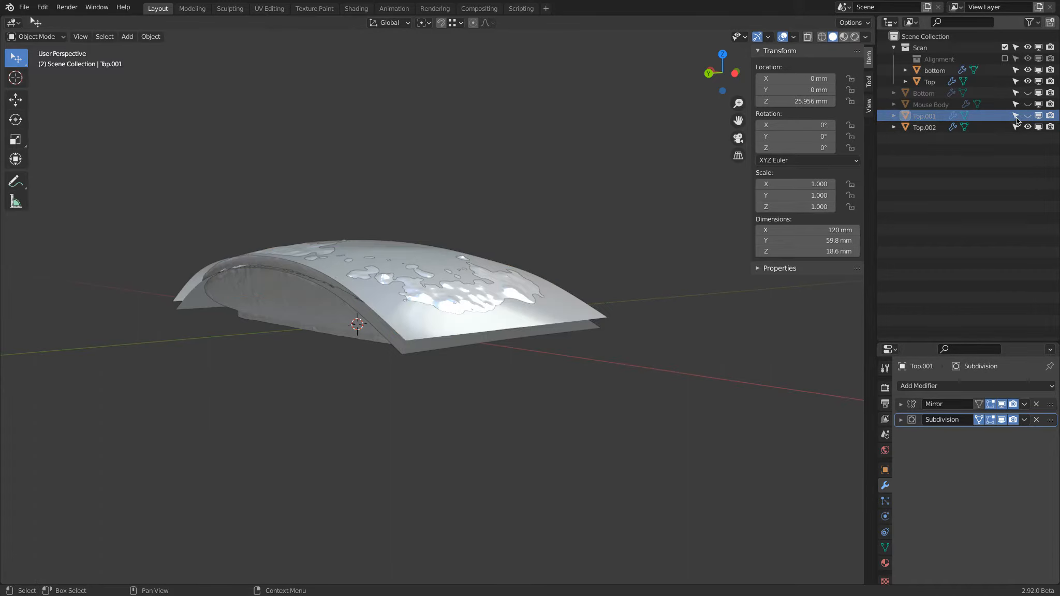
Apply the Solidify modifier on Top.002.
click(919, 129)
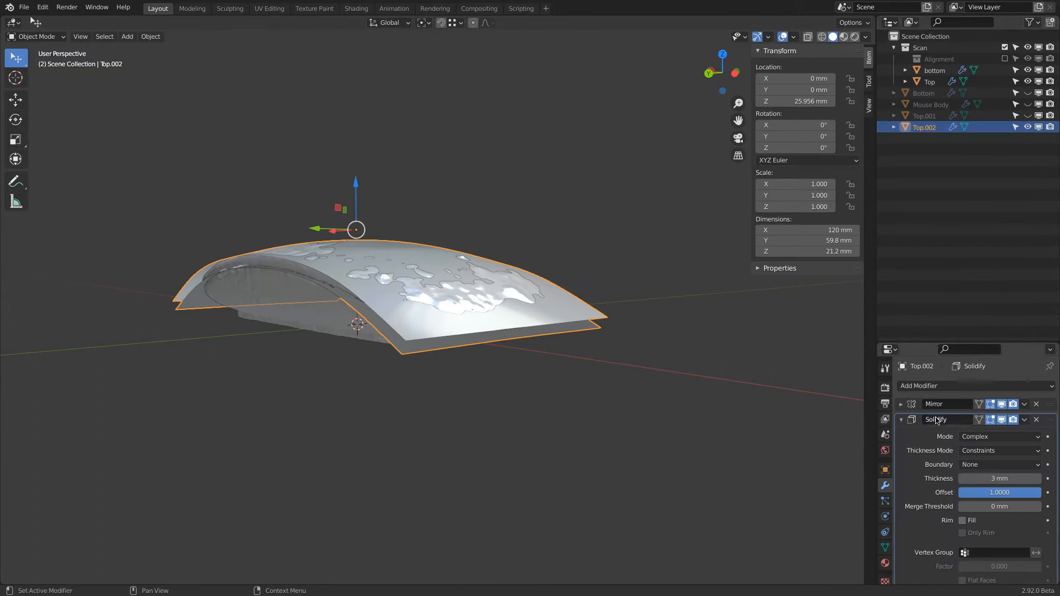
click(1022, 420)
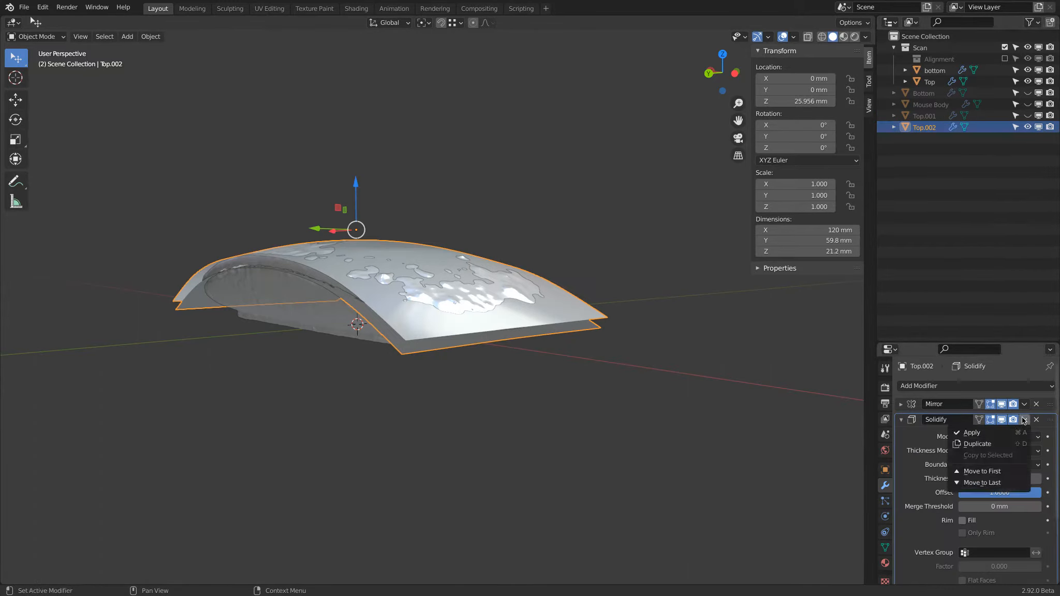
click(1023, 420)
click(1024, 420)
click(973, 433)
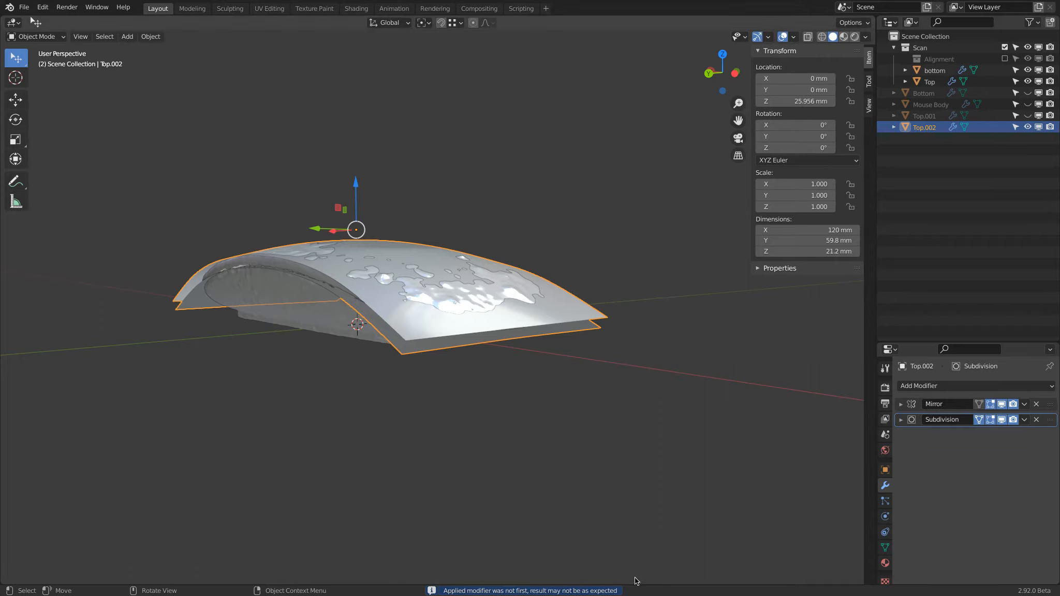
Show the bare Top.002 mesh as a wireframe in Edit Mode, with the Mirror and Subdivision display turned off.
key(Tab)
mouse_move(535, 411)
middle_down()
mouse_move(589, 367)
mouse_move(607, 415)
mouse_move(617, 263)
mouse_move(573, 353)
mouse_move(445, 244)
mouse_move(403, 235)
middle_up()
key(z)
click(526, 319)
mouse_move(525, 319)
middle_down()
mouse_move(541, 290)
mouse_move(562, 355)
middle_up()
middle_drag(440, 299, 510, 265)
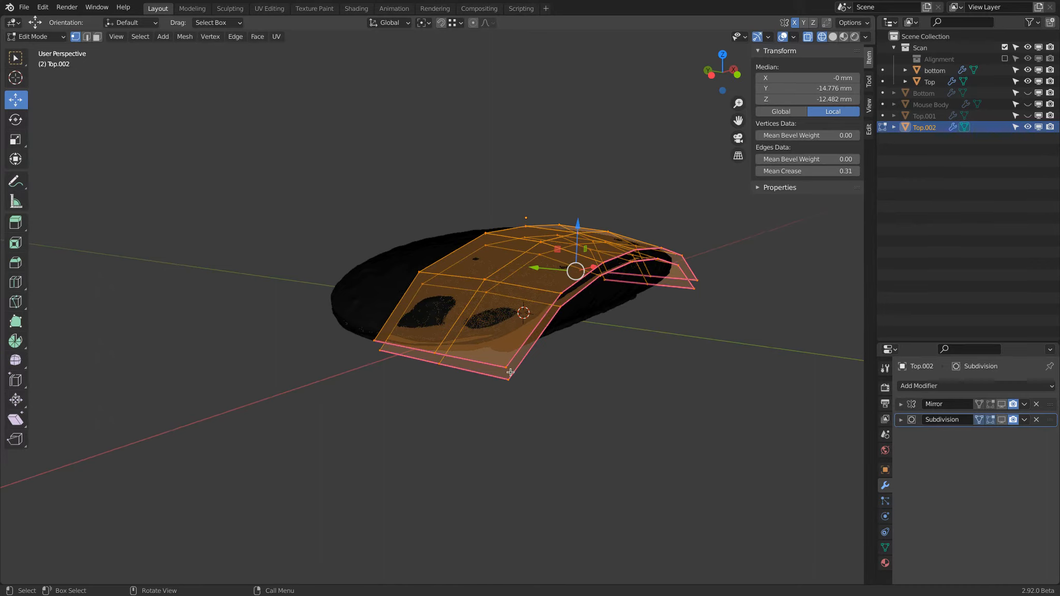
Select the whole linked upper layer of Top.002 and delete its vertices.
click(372, 339)
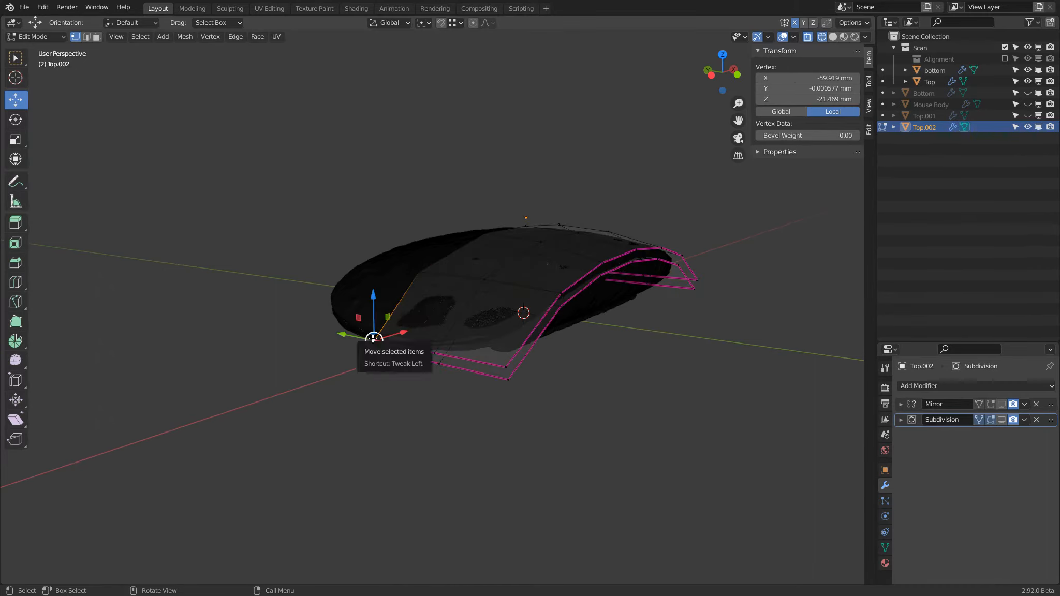
key(l)
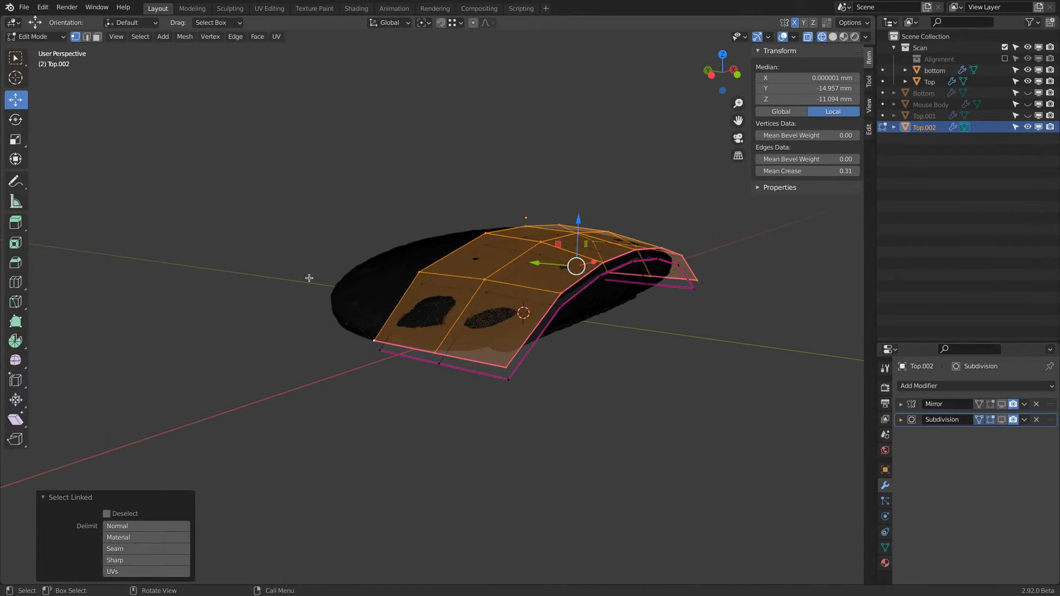
click(140, 36)
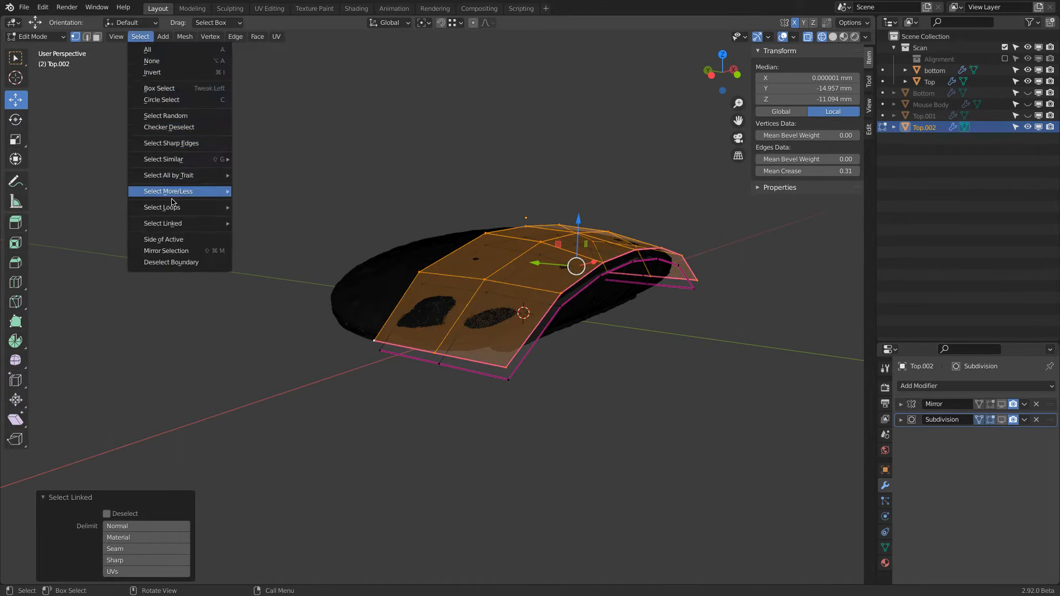
mouse_move(172, 230)
click(282, 223)
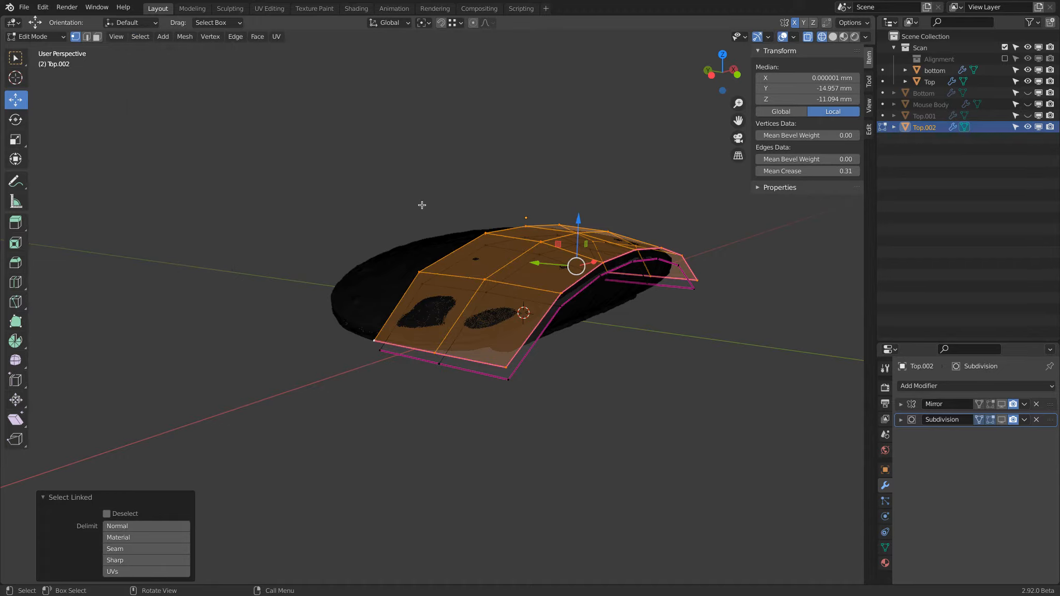
key(x)
click(349, 96)
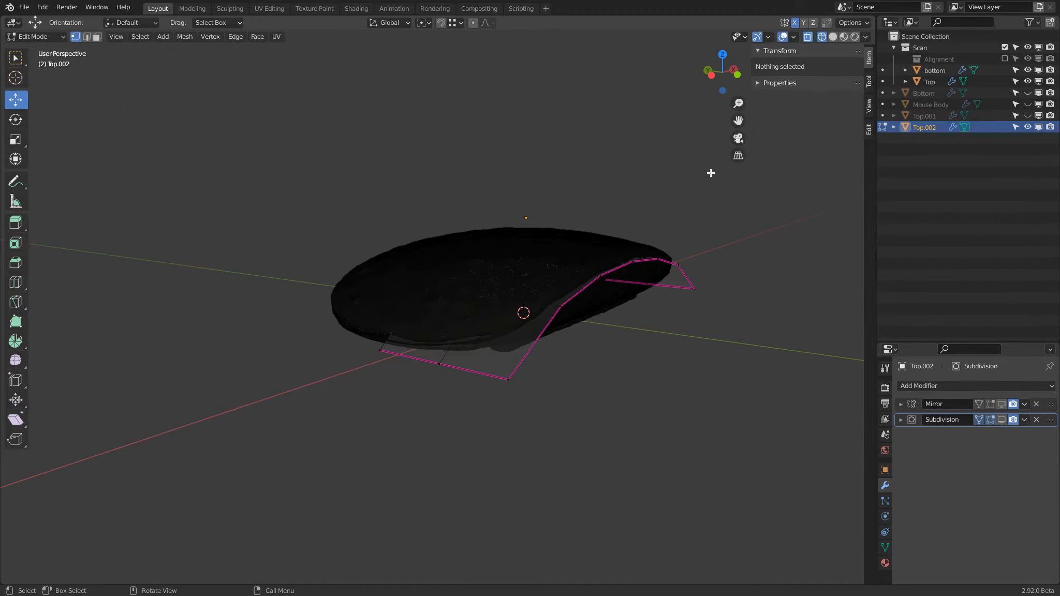
Turn the Mirror and Subdivision display back on for Top.002 and return to solid shading.
middle_drag(734, 277, 667, 270)
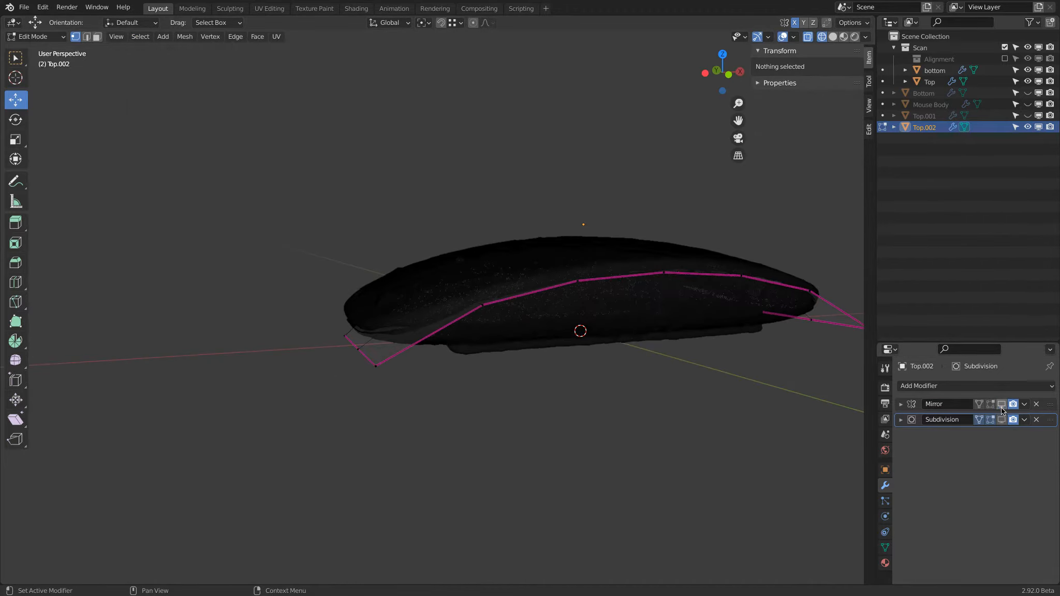
click(1002, 423)
middle_drag(592, 369, 655, 393)
click(991, 405)
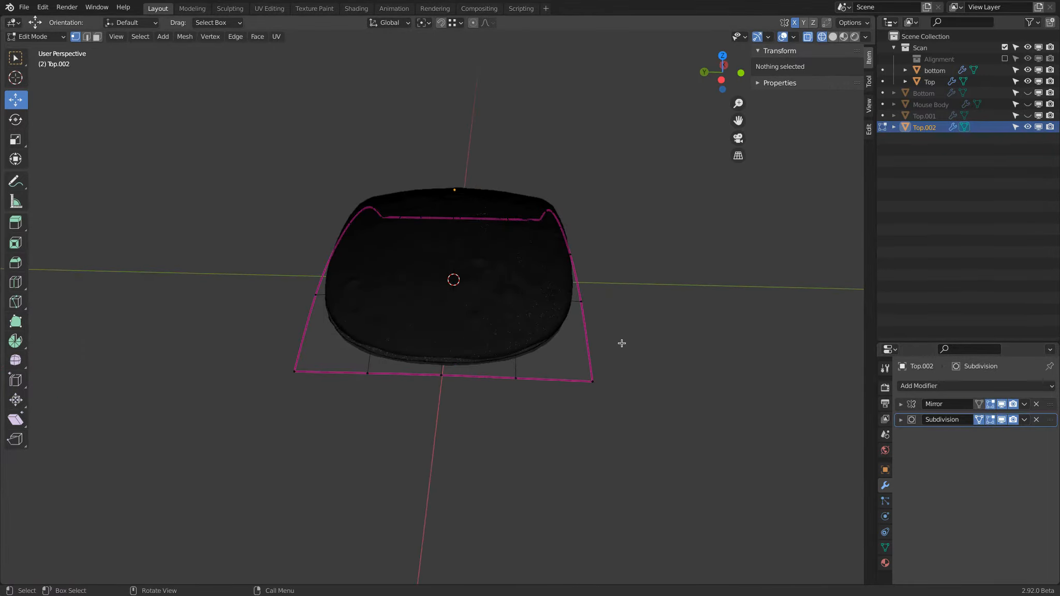
key(z)
click(655, 351)
middle_drag(655, 351, 563, 325)
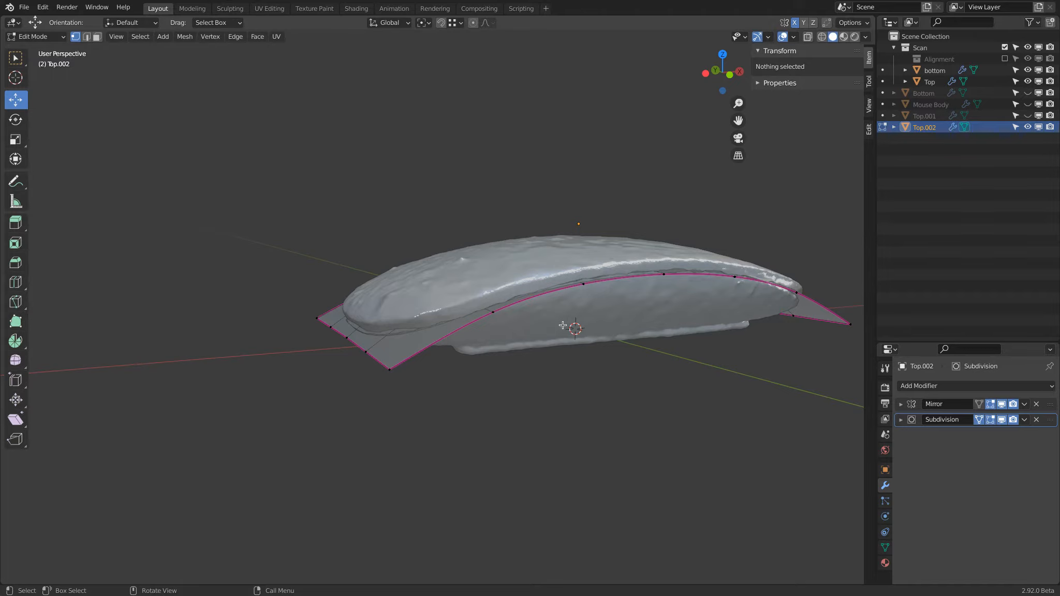
Unhide Mouse Body and compare its split line with the remaining Top.002 surface.
click(1028, 108)
middle_drag(423, 220, 429, 261)
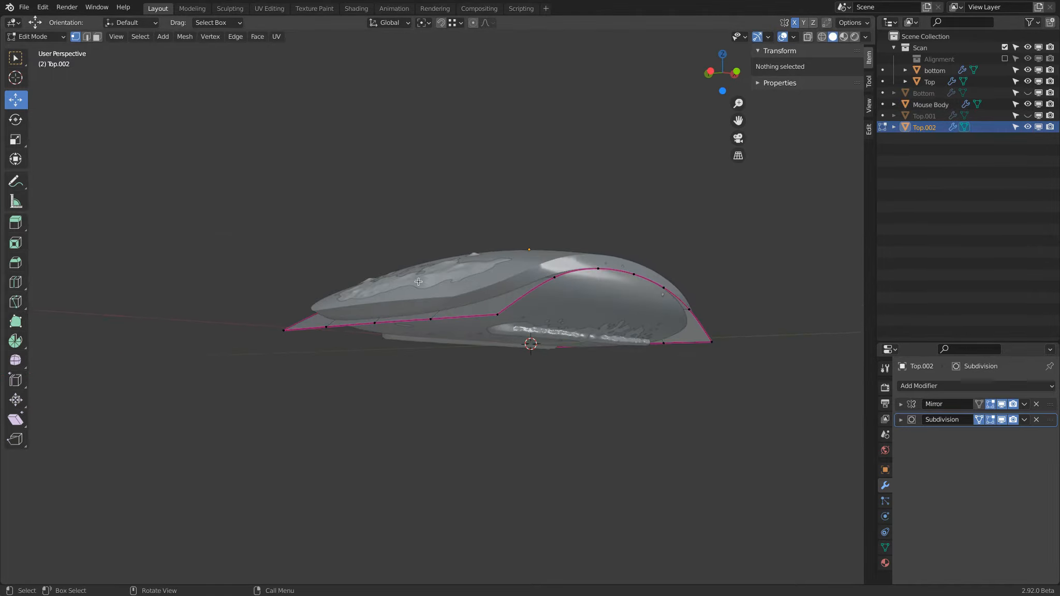
scroll(411, 318, up, 4)
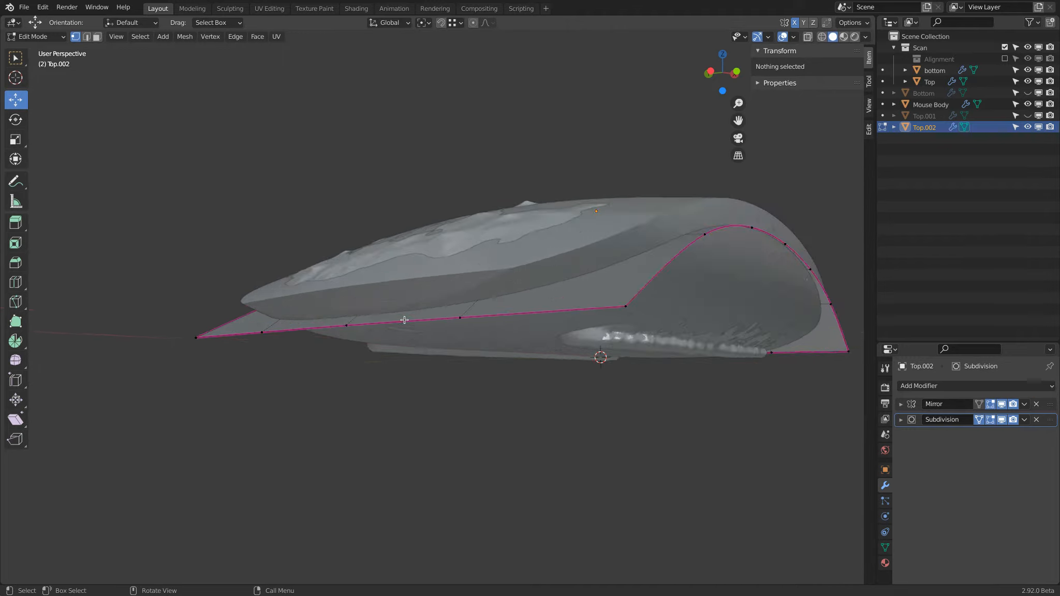
scroll(364, 310, down, 4)
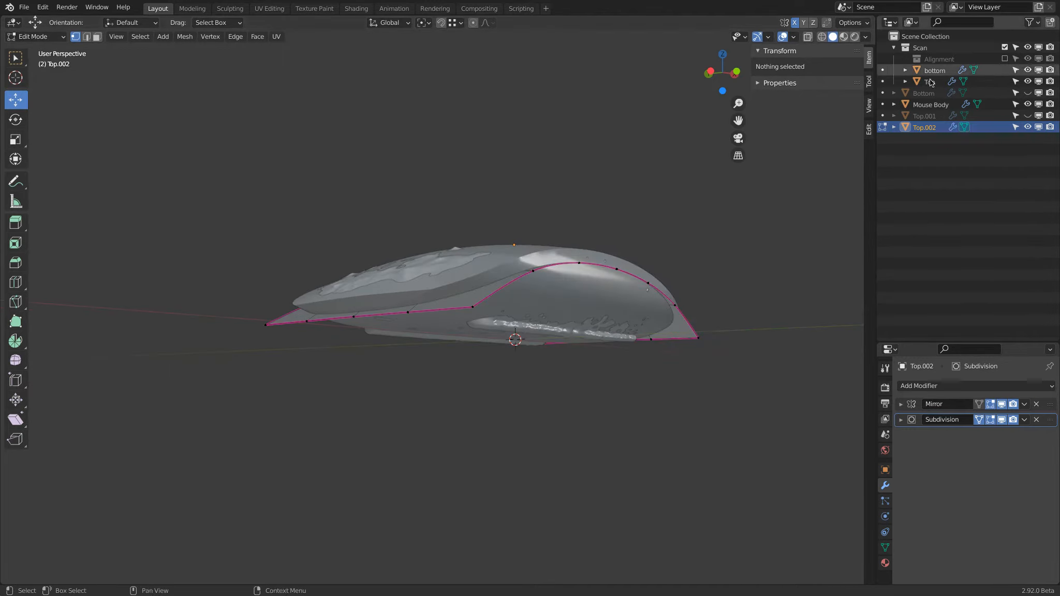
Check the surface normals with the Face Orientation overlay and turn the overlay off again.
click(792, 37)
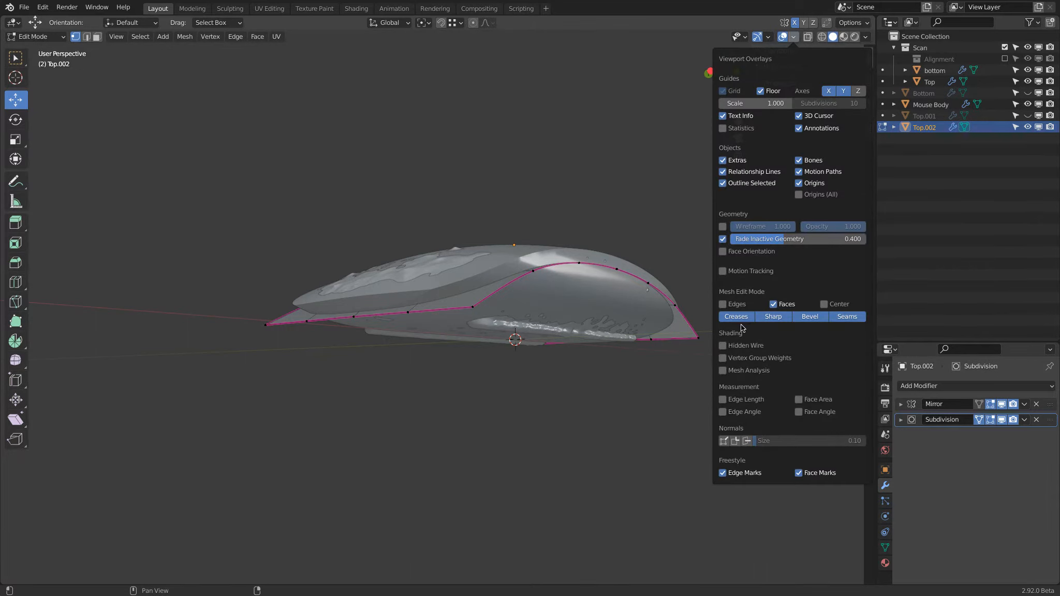
click(723, 251)
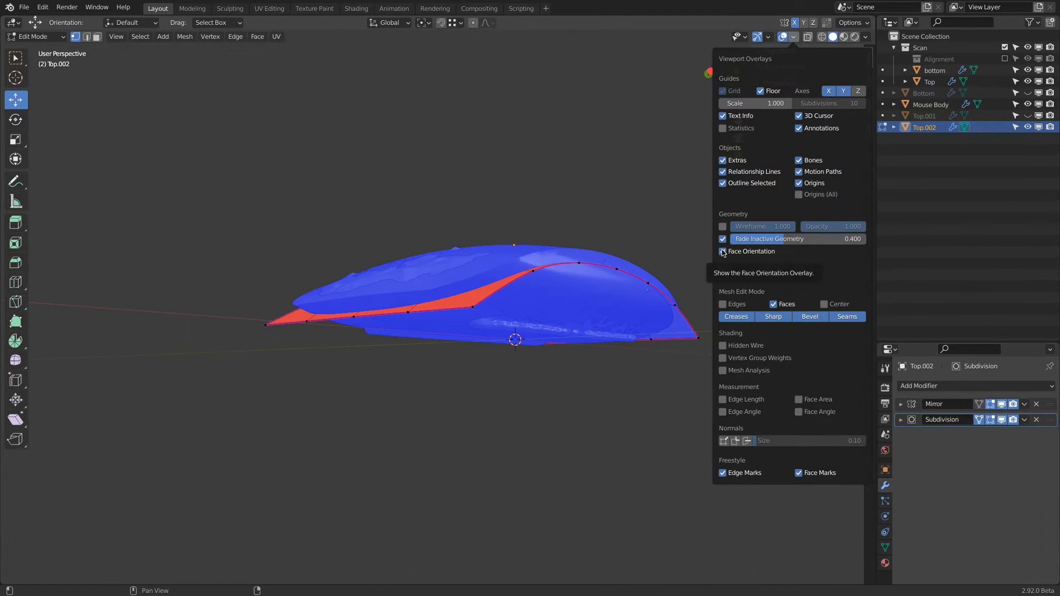
click(723, 252)
Return to Object Mode and open the settings of both Boolean modifiers on Mouse Body.
click(37, 36)
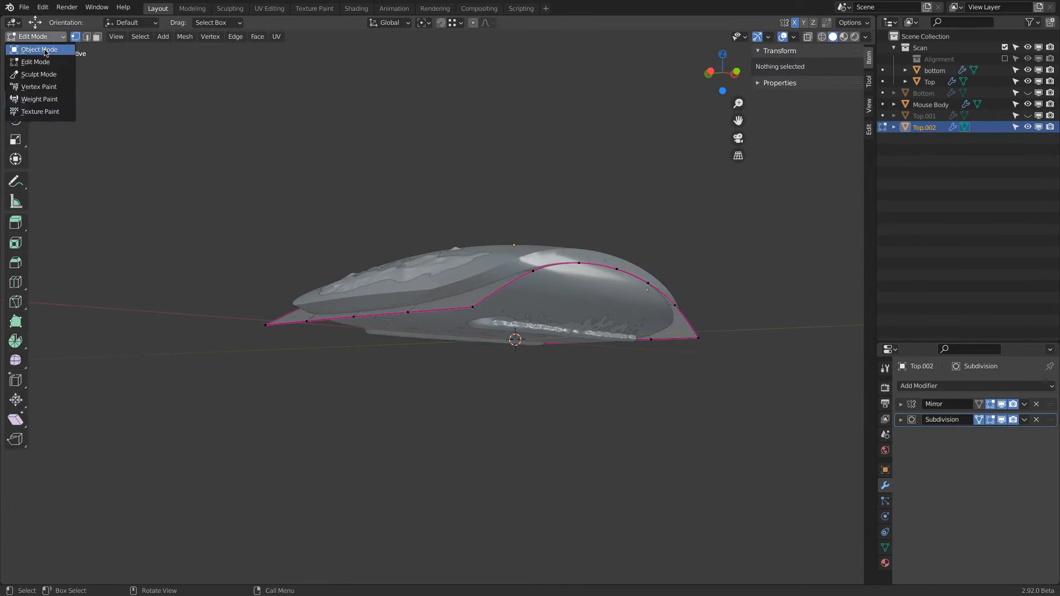
click(39, 50)
click(931, 104)
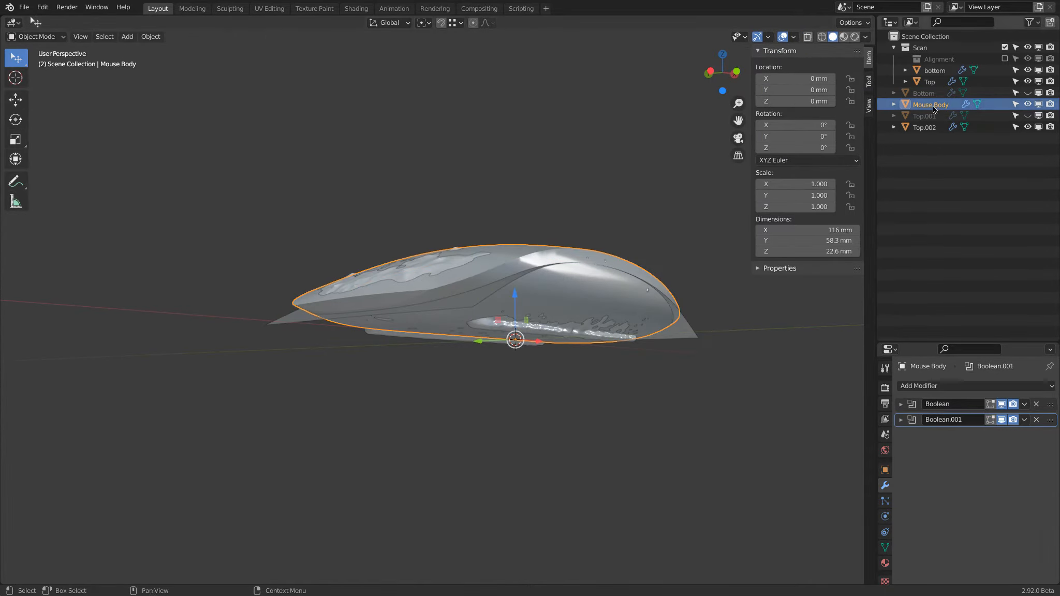
click(900, 421)
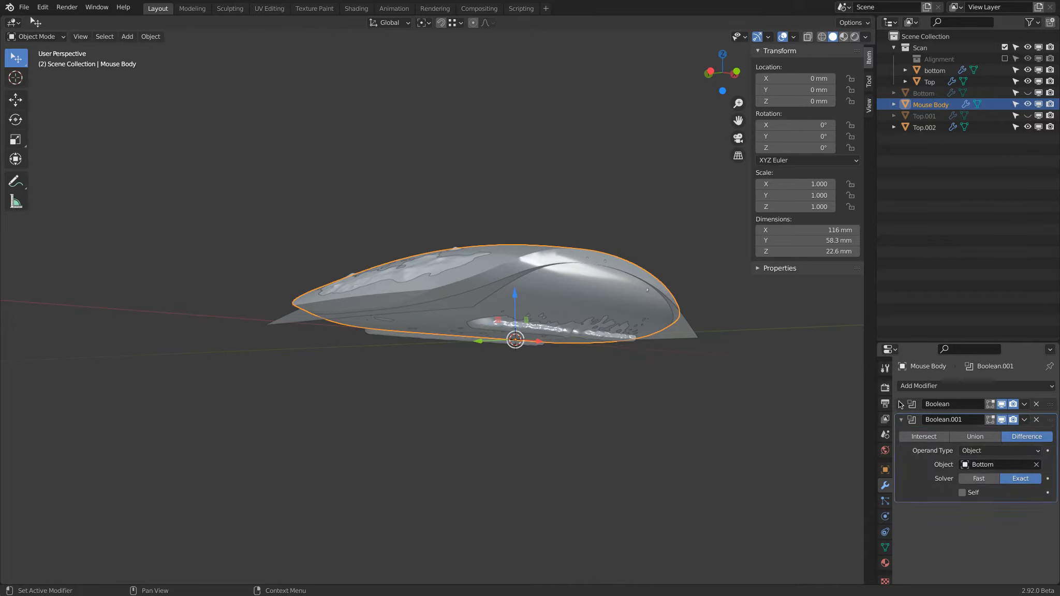
click(901, 404)
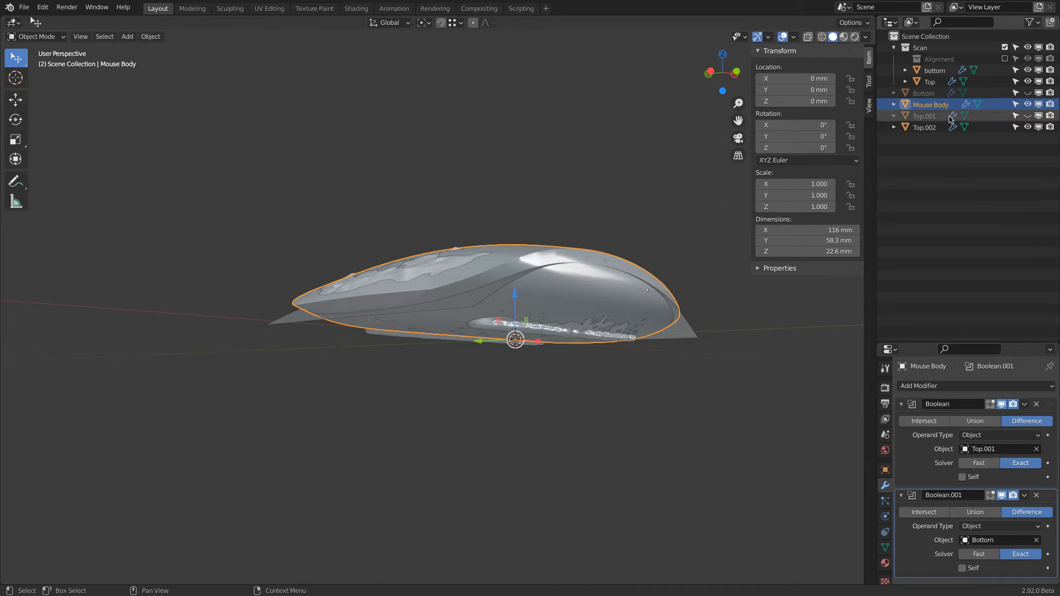
Rename Top.002 to Top and select Mouse Body.
click(924, 128)
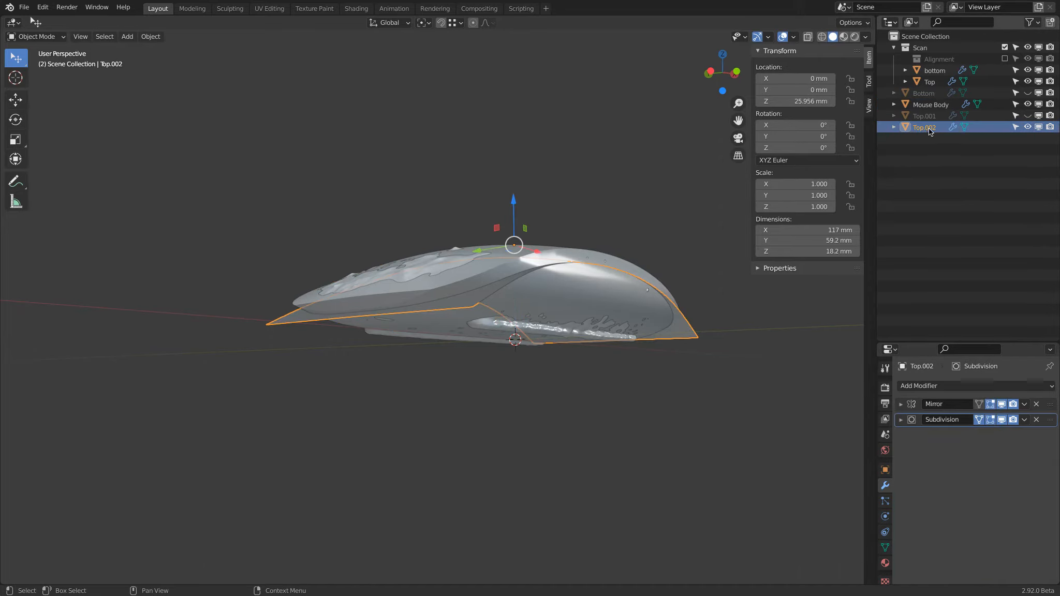
double_click(929, 131)
key(End)
key(BackSpace)
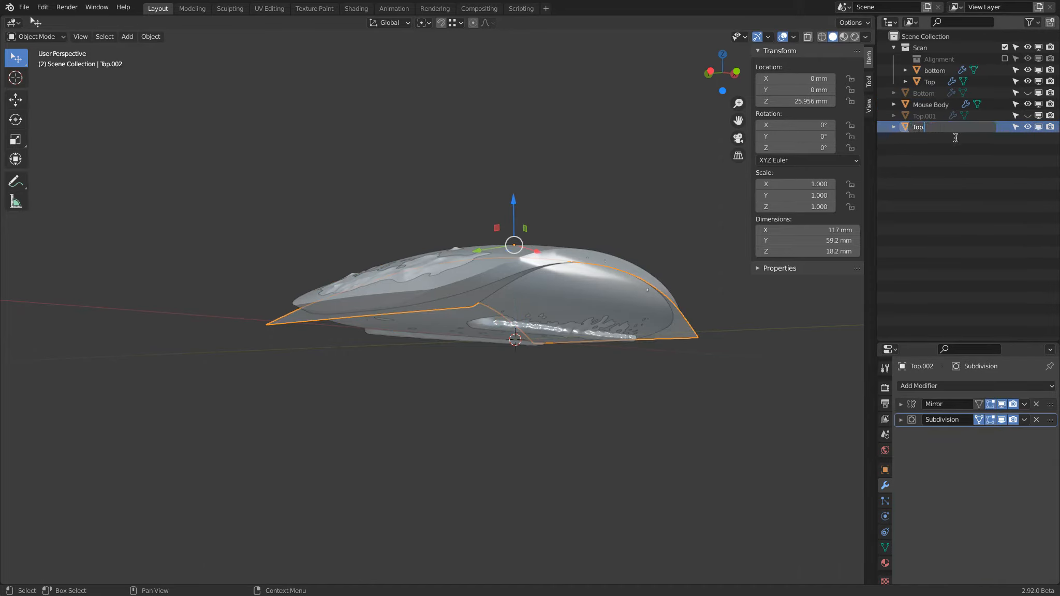
key(Return)
click(935, 105)
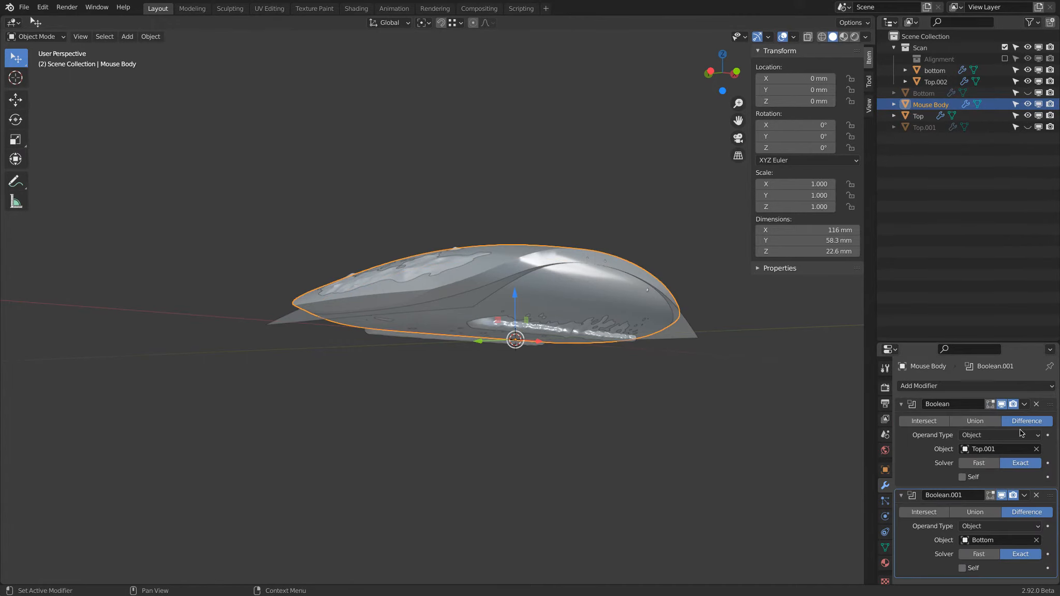
Set the first Boolean modifier on Mouse Body to use Top as its operand object.
click(1008, 448)
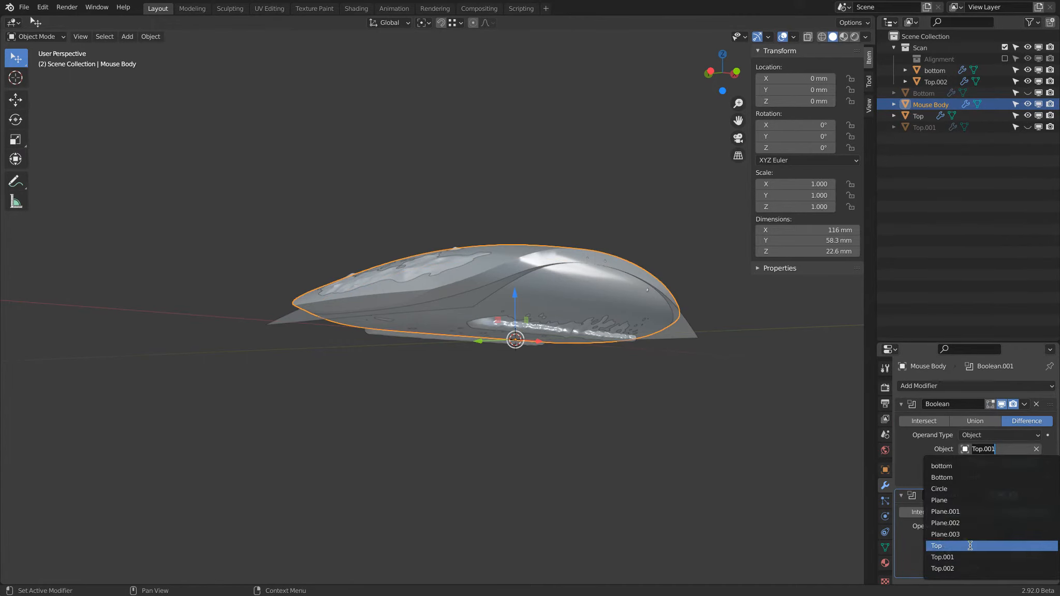
middle_drag(665, 165, 668, 196)
middle_drag(613, 152, 583, 100)
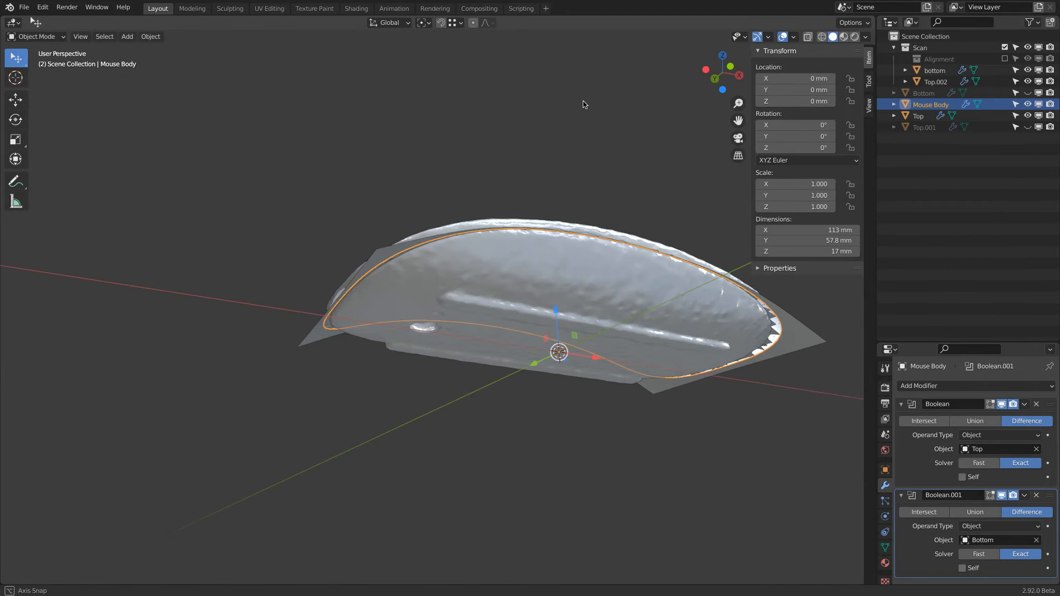
Hide Top and the Scan collection and examine the cut shape of Mouse Body on its own.
click(1028, 116)
middle_drag(526, 173, 496, 237)
click(1028, 48)
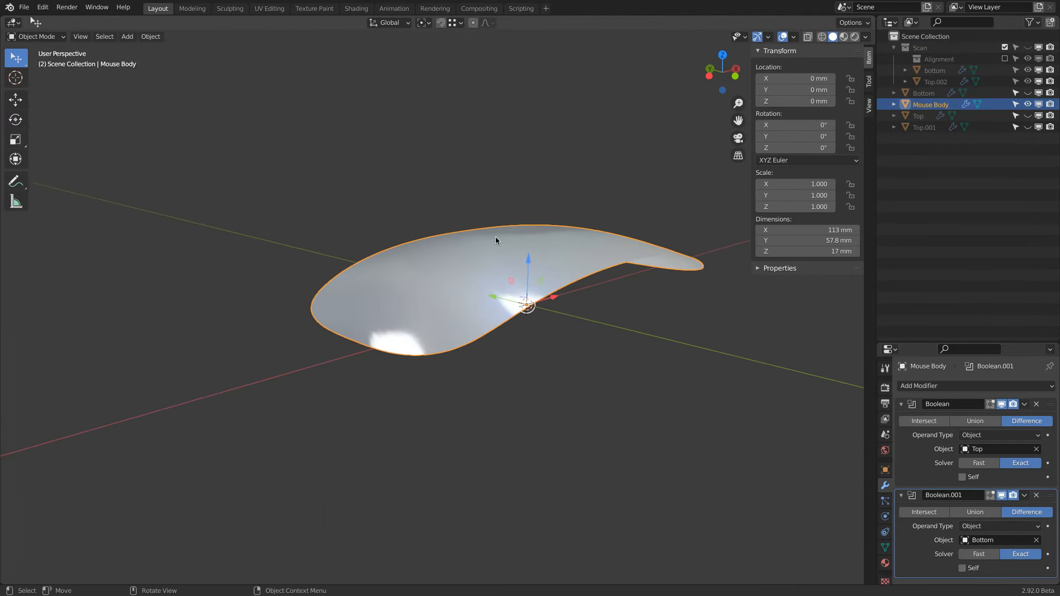
middle_drag(668, 256, 656, 296)
key(Tab)
key(Tab)
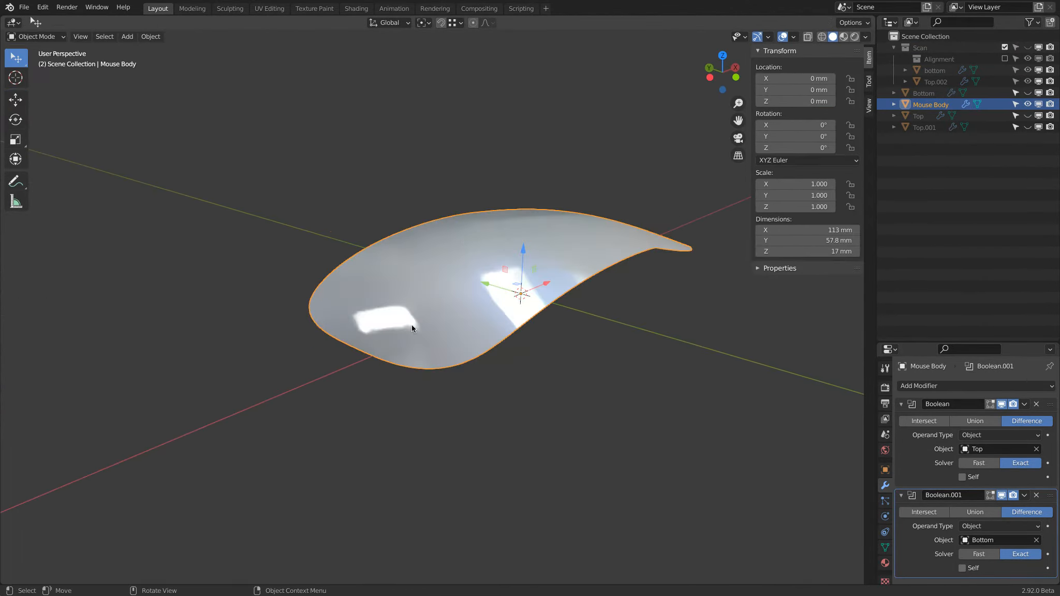
Show Top again over Mouse Body and collapse the settings of both Boolean modifiers.
click(1027, 115)
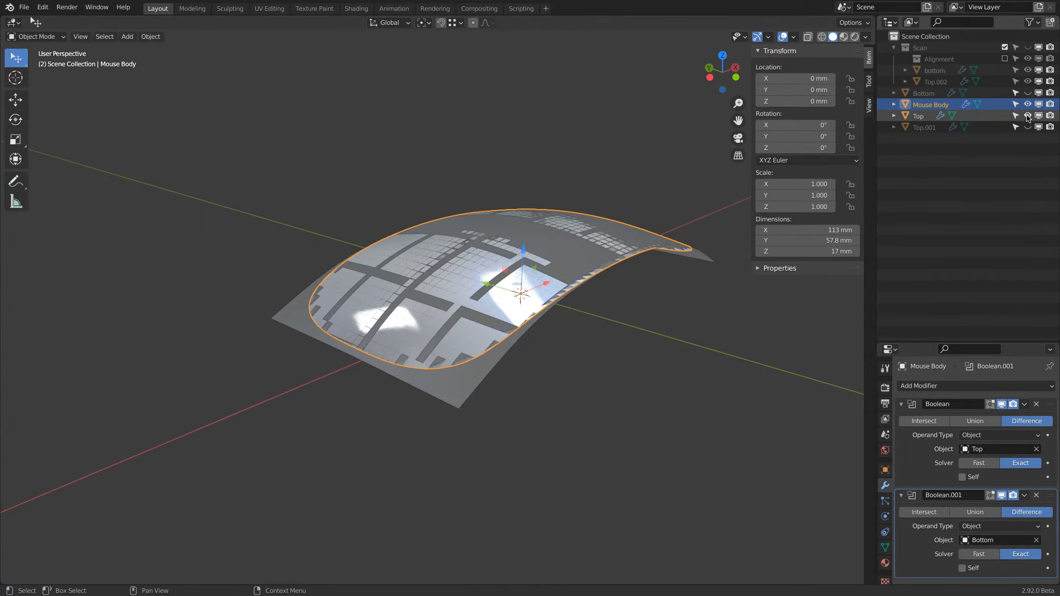
middle_drag(569, 331, 533, 331)
click(901, 404)
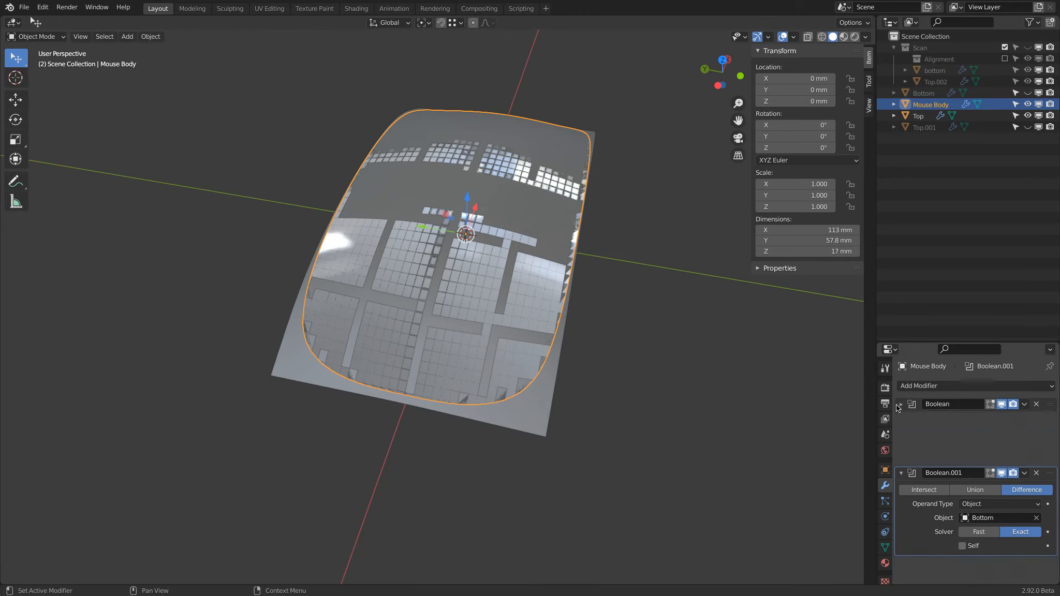
click(902, 420)
key(Tab)
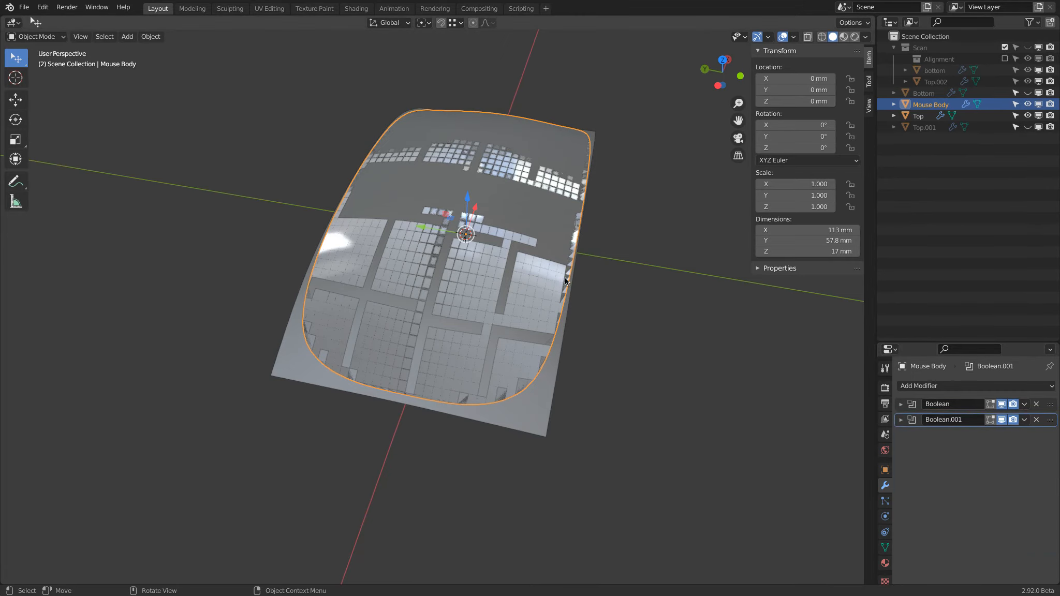
key(Tab)
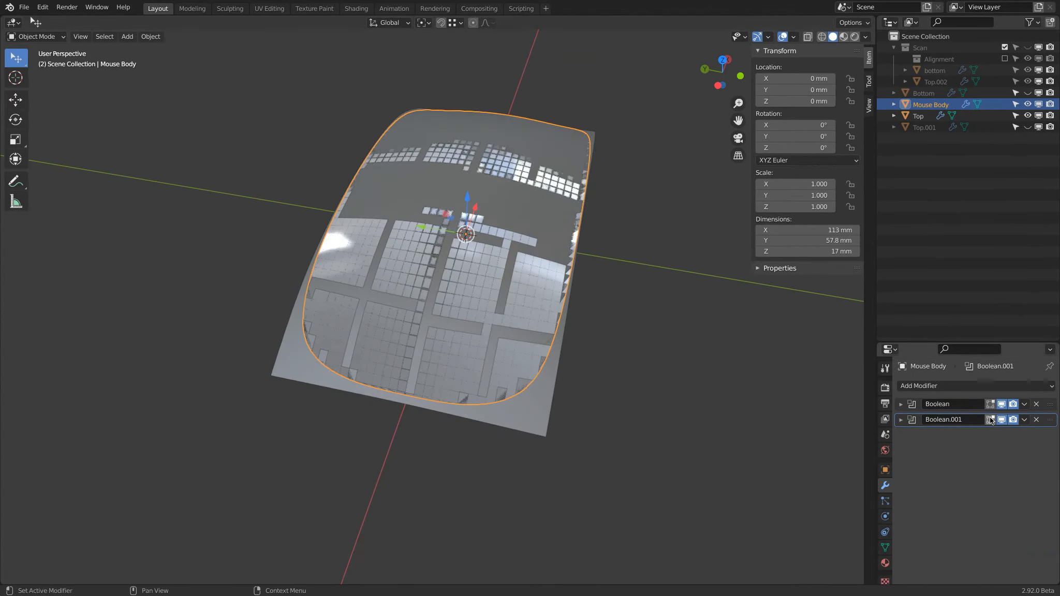
Turn off the viewport display of both Boolean modifiers on Mouse Body.
click(1002, 419)
middle_drag(618, 351, 602, 306)
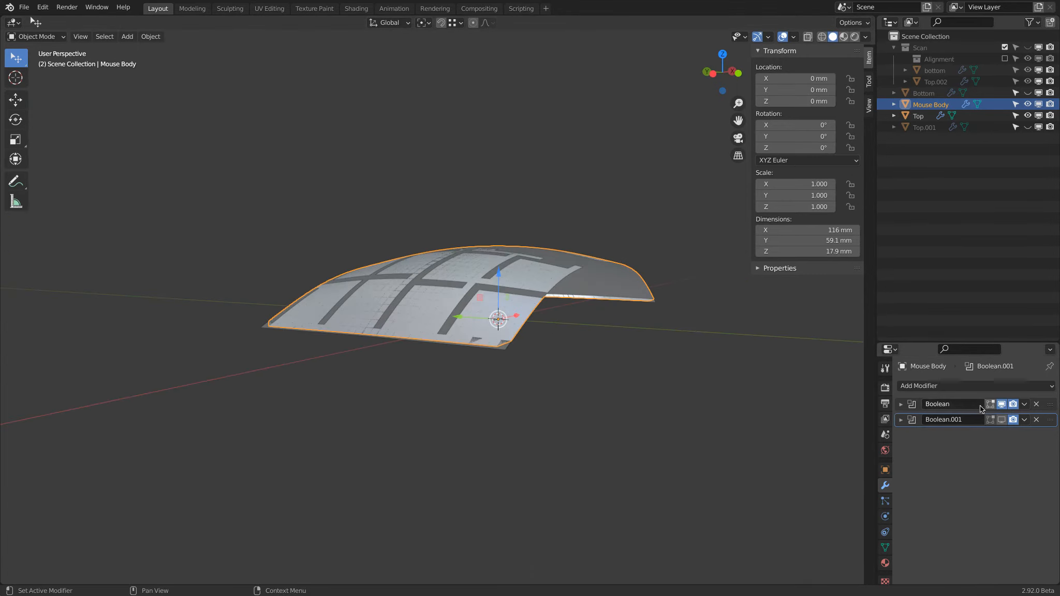
click(1002, 404)
middle_drag(618, 331, 616, 303)
Open Top in Edit Mode with wireframe shading and view its side edges in the Left Orthographic view.
click(918, 115)
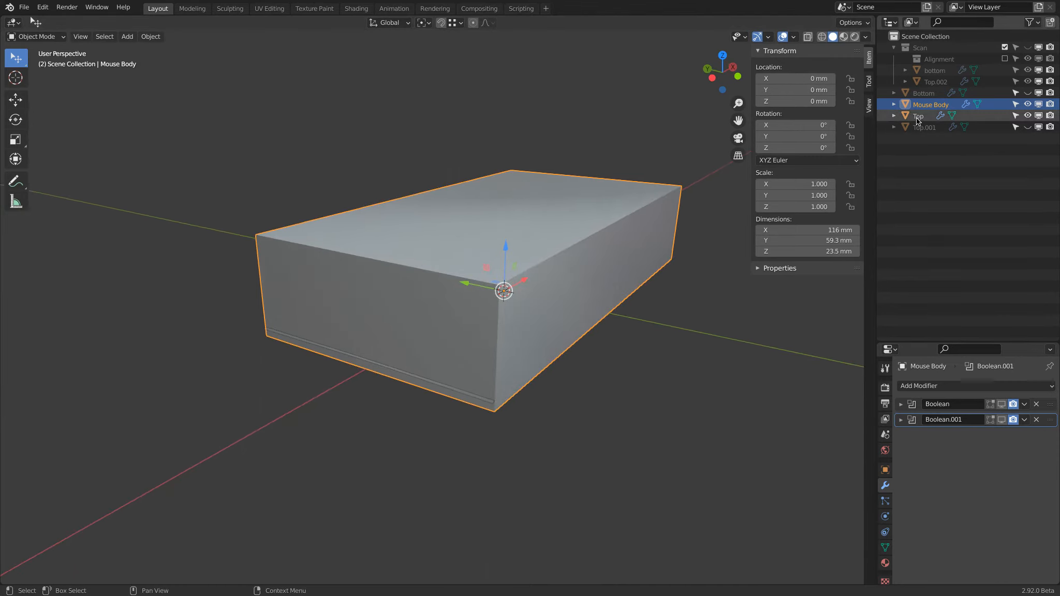
mouse_move(534, 287)
middle_down()
mouse_move(565, 276)
mouse_move(533, 303)
middle_up()
key(Tab)
alt+click(545, 311)
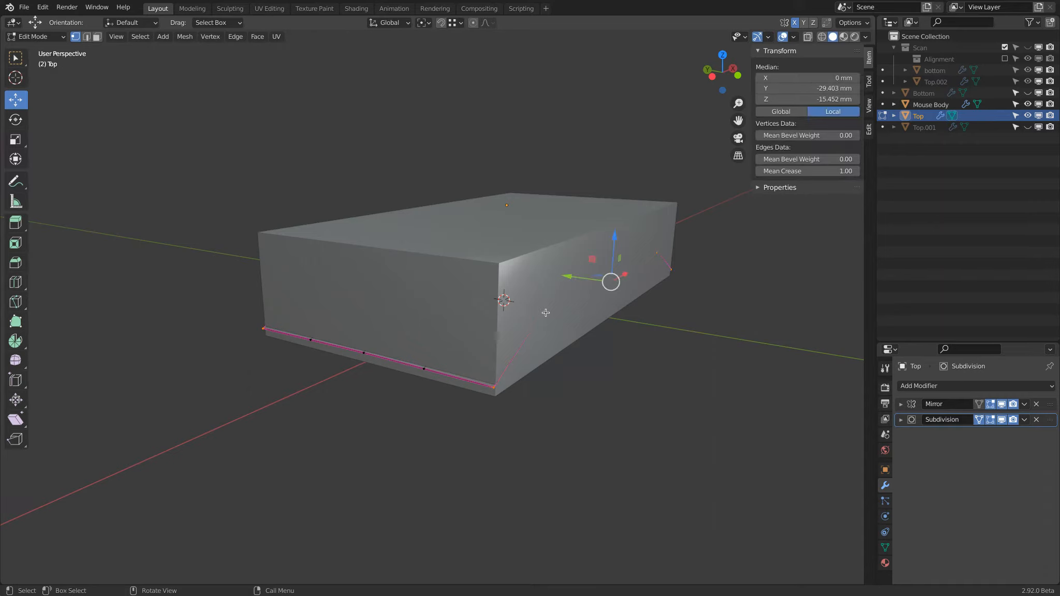
key(alt+z)
middle_drag(481, 345, 559, 296)
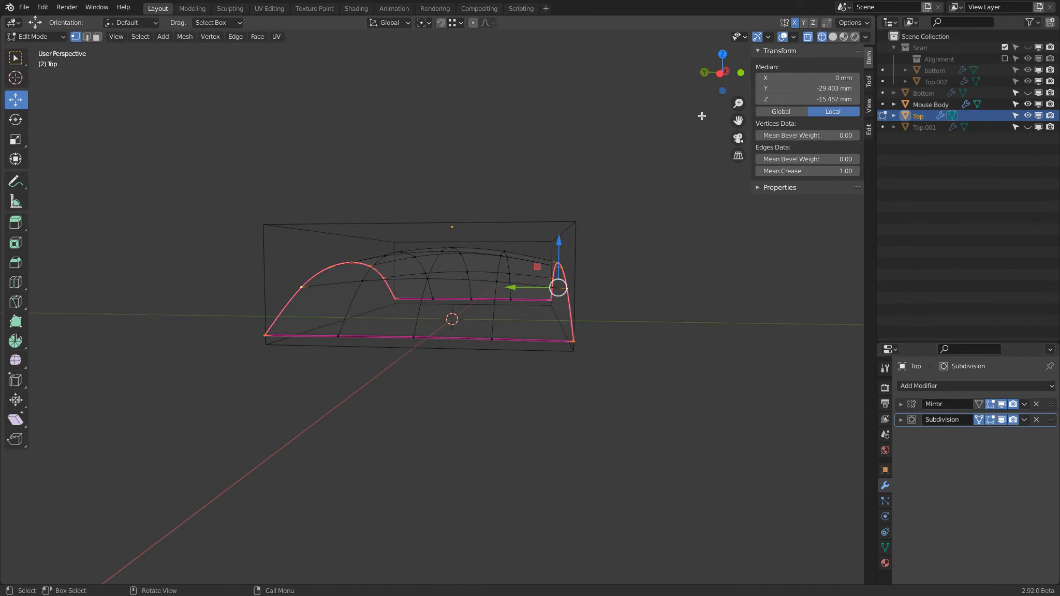
click(719, 74)
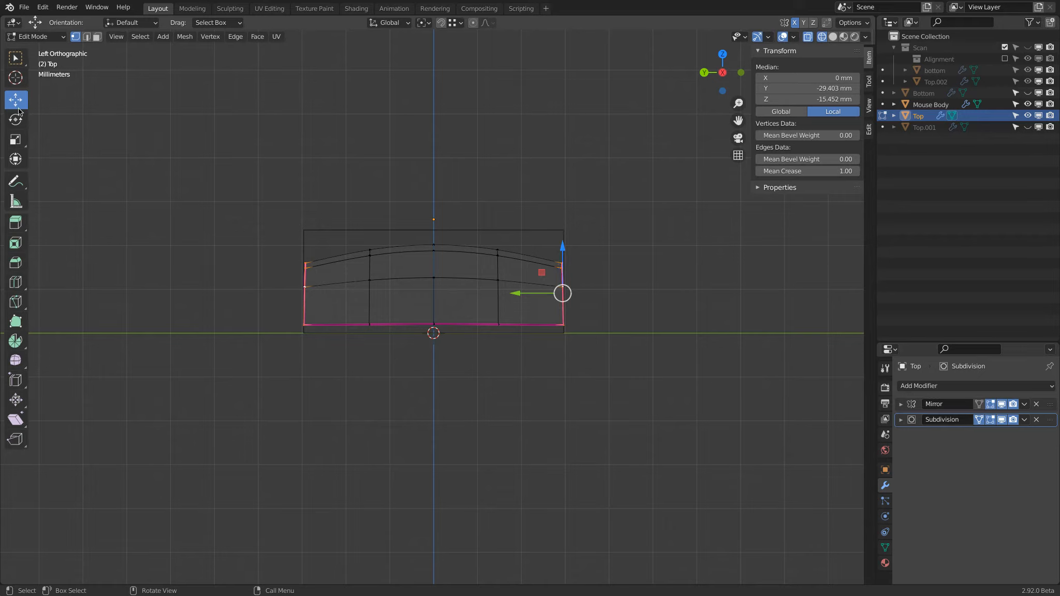
click(17, 185)
mouse_move(587, 269)
mouse_down()
mouse_move(589, 290)
mouse_move(543, 290)
mouse_up()
drag(468, 267, 466, 287)
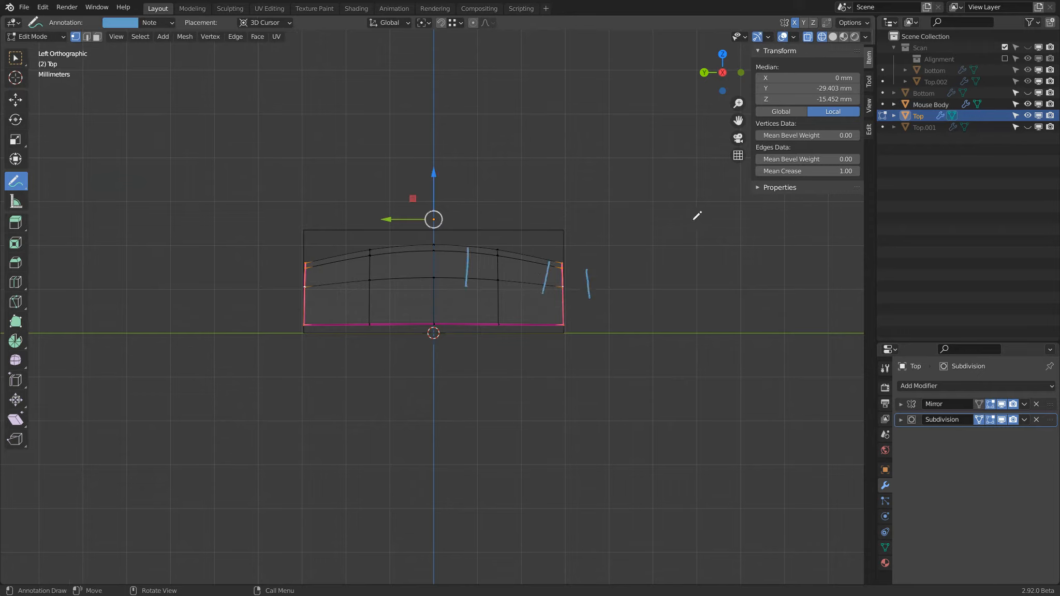
key(ctrl+z)
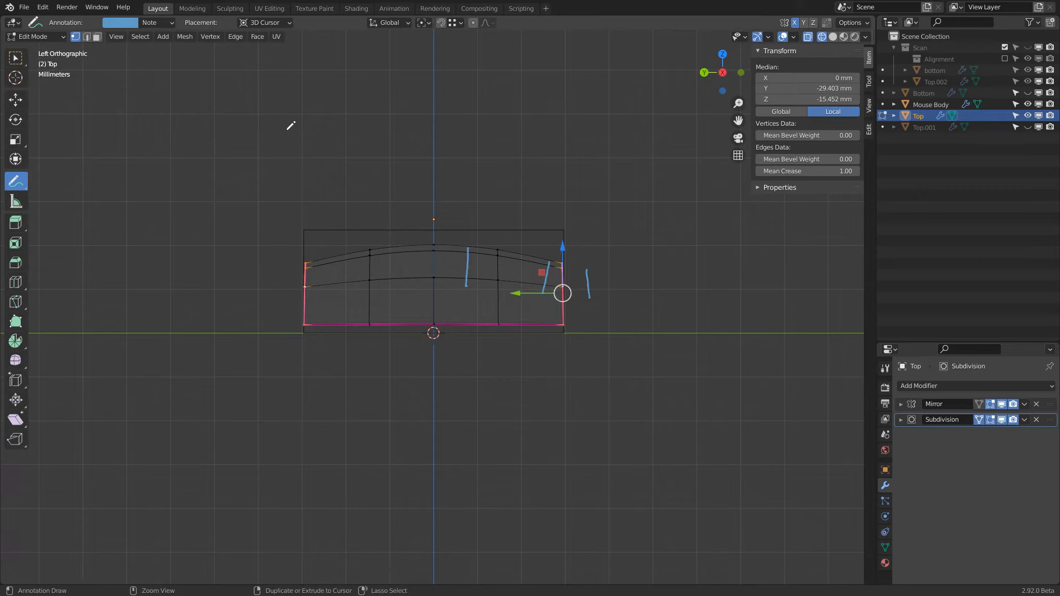
key(ctrl+z)
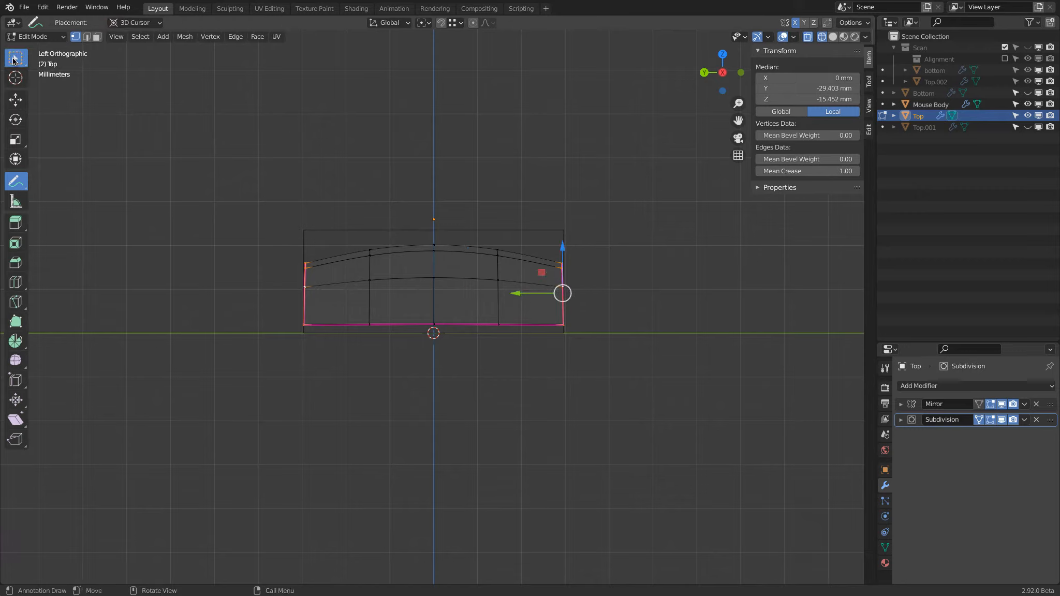
click(16, 60)
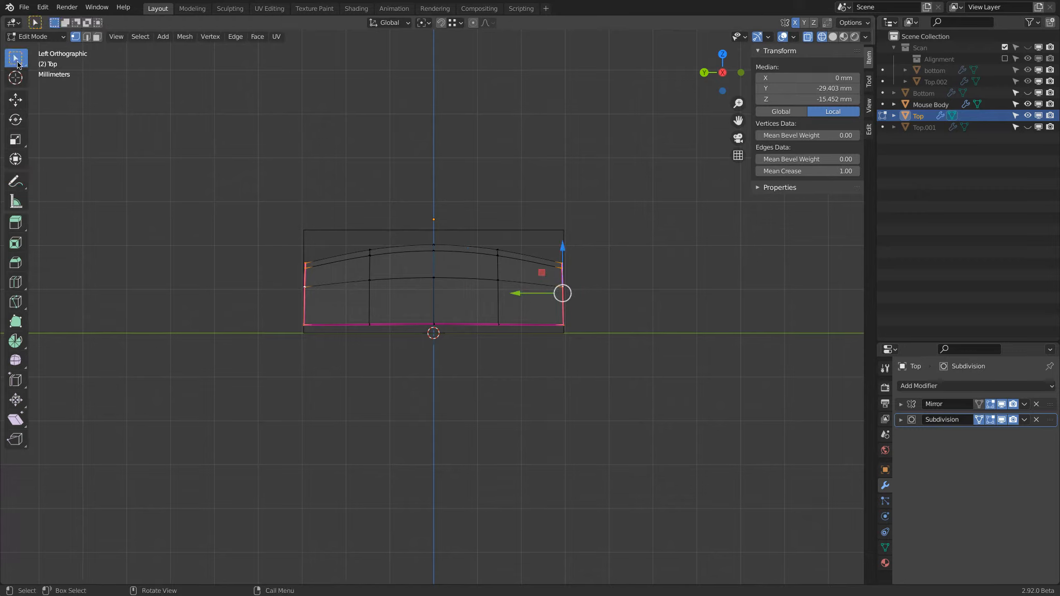
Flatten the selected side-edge vertices of Top into one plane by scaling them to 0 along Y.
scroll(611, 279, up, 5)
scroll(611, 278, down, 3)
key(s)
key(y)
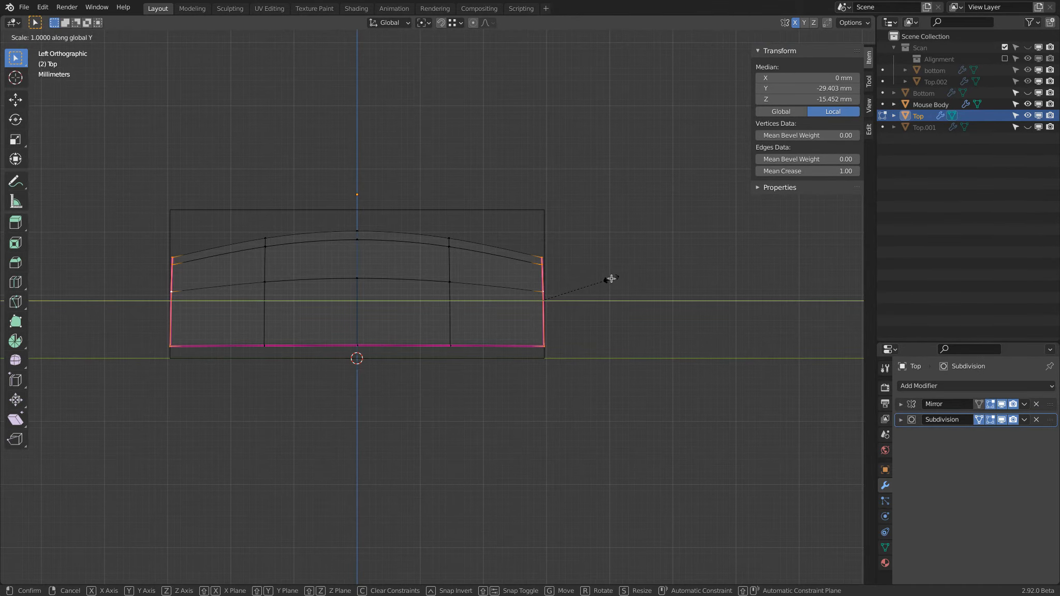
key(0)
key(Return)
Move the flattened side edge of Top outward along Y by about 0.28 mm.
scroll(587, 279, up, 3)
key(g)
key(y)
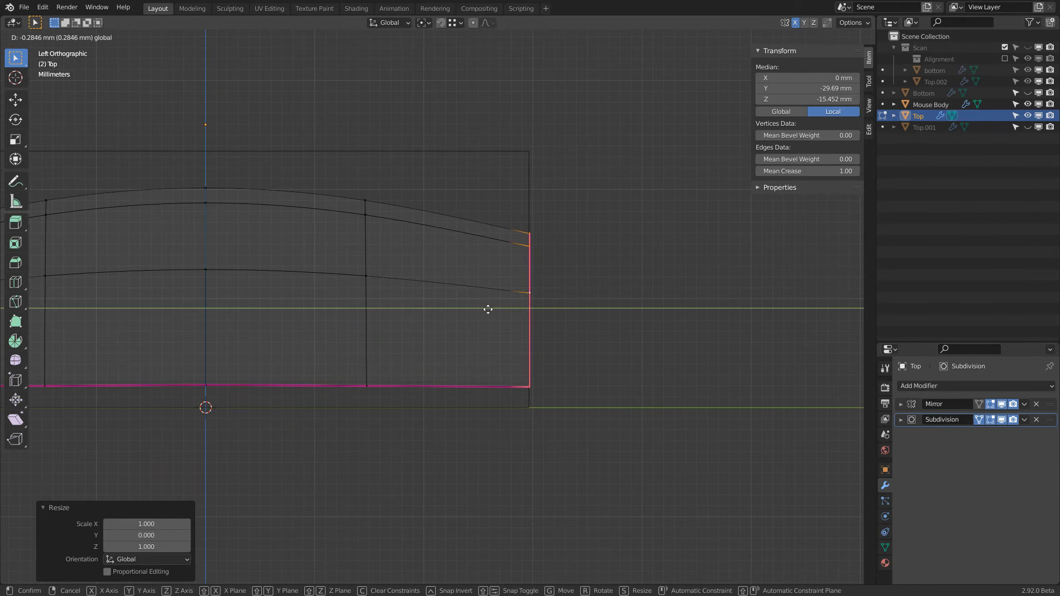
click(489, 309)
scroll(556, 247, down, 4)
Return to Object Mode with solid shading and re-enable the viewport display of both Boolean modifiers on Mouse Body.
key(Tab)
middle_drag(578, 247, 552, 253)
key(shift+z)
mouse_move(653, 236)
middle_down()
mouse_move(596, 261)
mouse_move(622, 256)
mouse_move(630, 210)
middle_up()
click(608, 186)
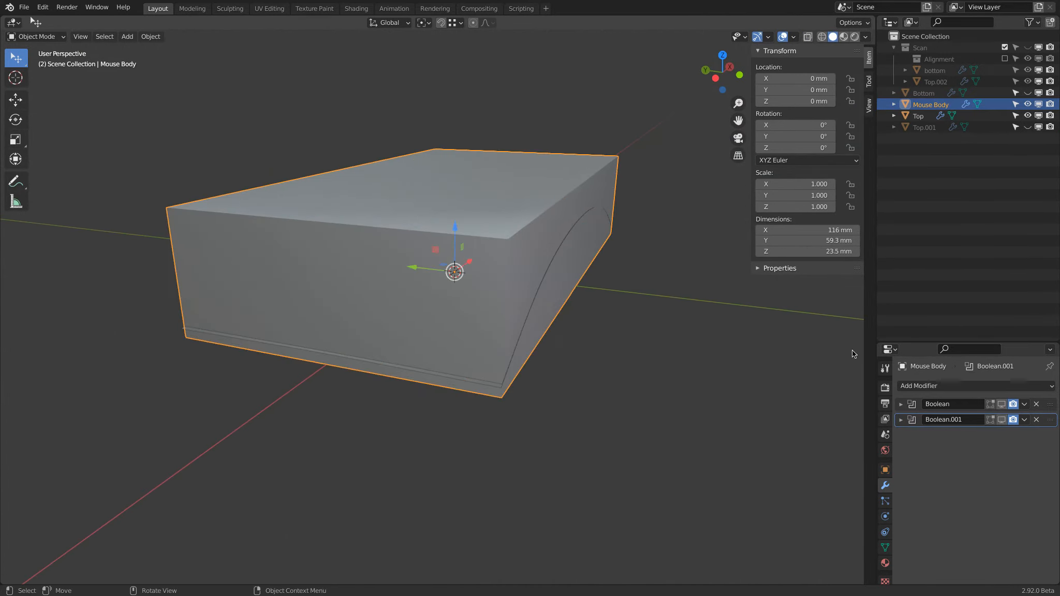
click(1001, 403)
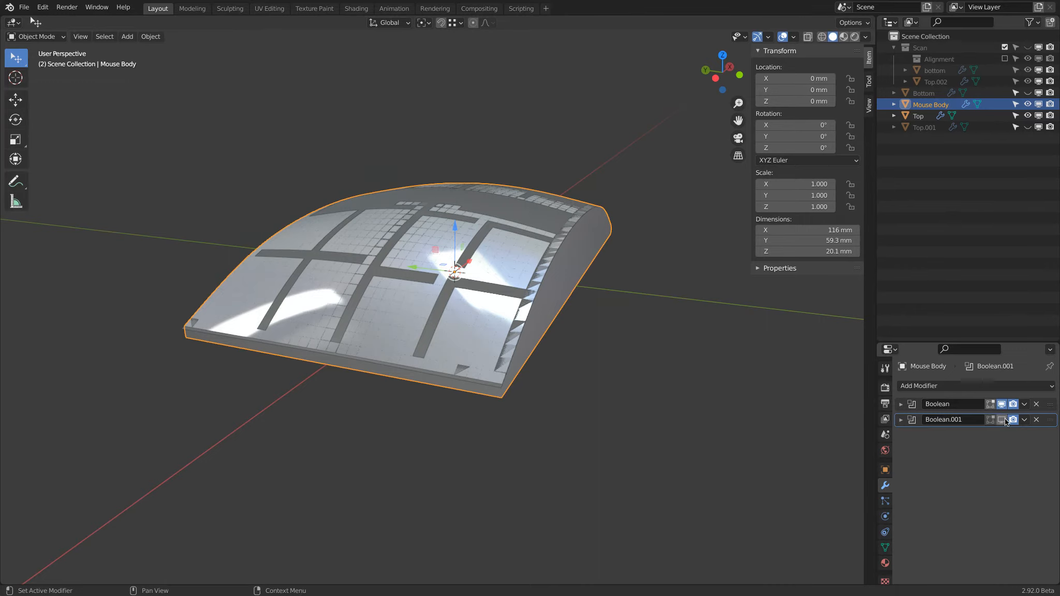
click(1003, 419)
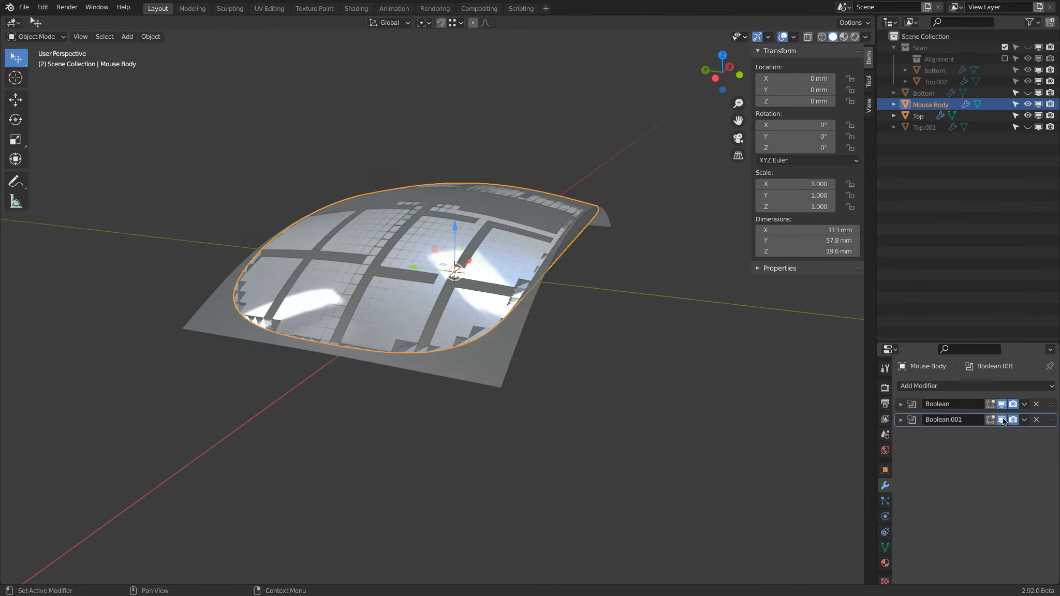
Hide Top and examine the outline of Mouse Body from the front and from the top.
click(1027, 117)
middle_drag(575, 337, 491, 308)
key(KP_1)
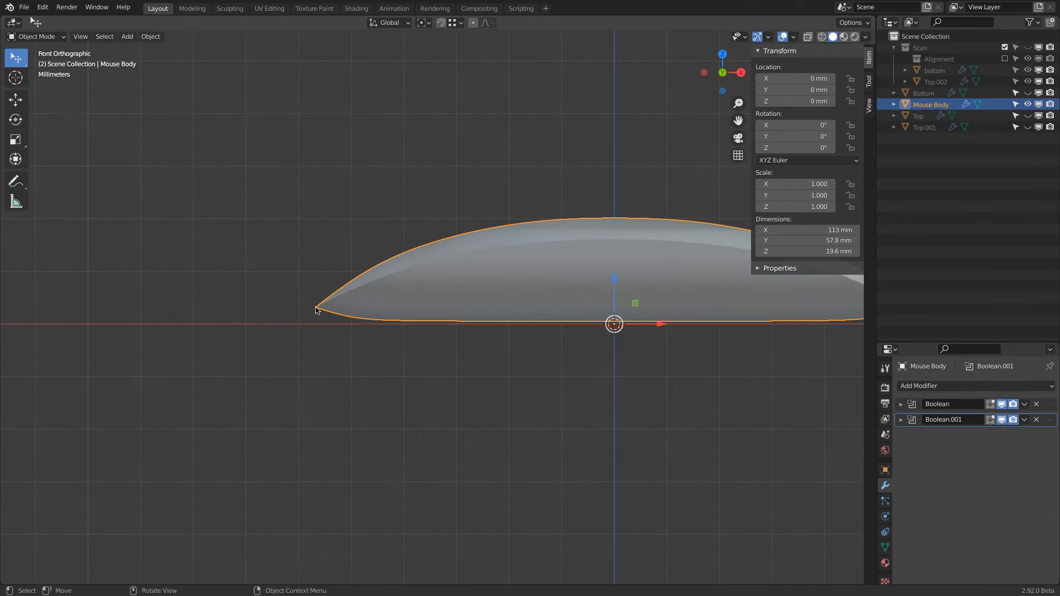
scroll(585, 338, down, 1)
shift+middle_drag(589, 337, 466, 356)
key(KP_7)
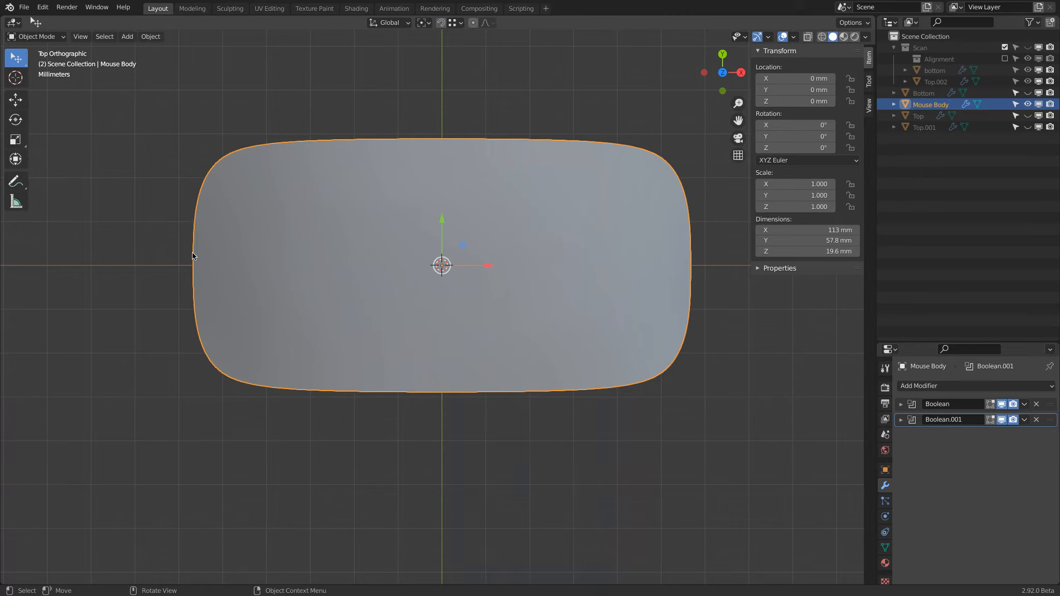
Show the Scan collection and the Bottom surface, and open Bottom in Edit Mode.
click(1028, 47)
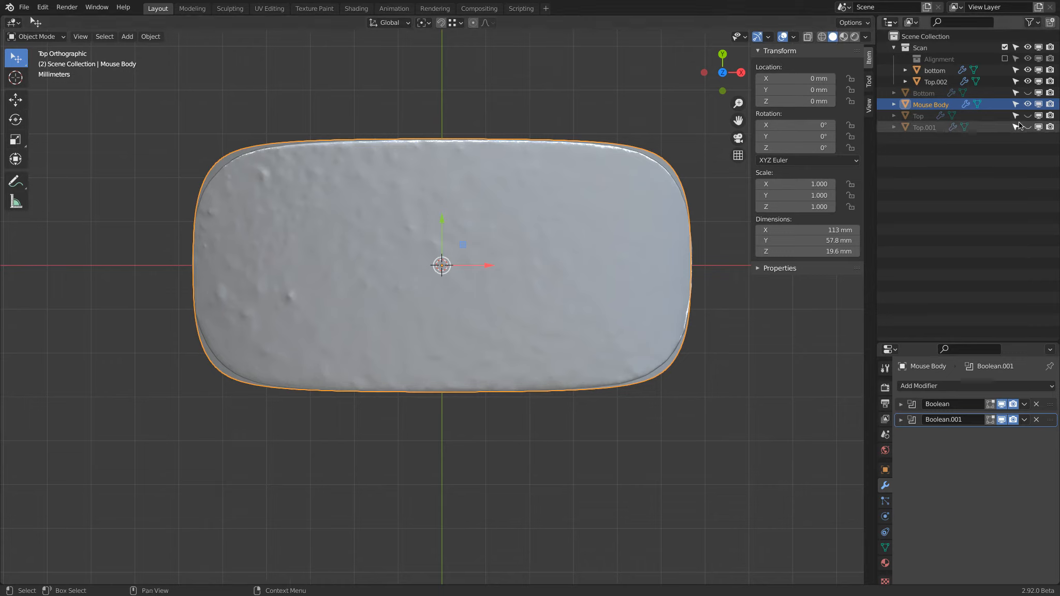
click(1028, 92)
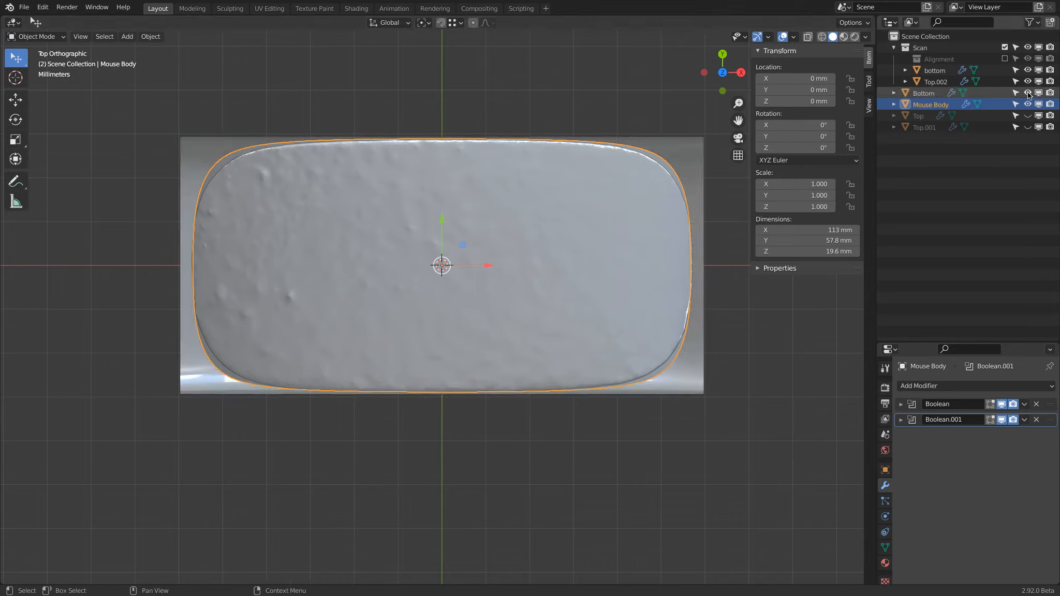
shift+middle_drag(333, 363, 442, 314)
click(305, 354)
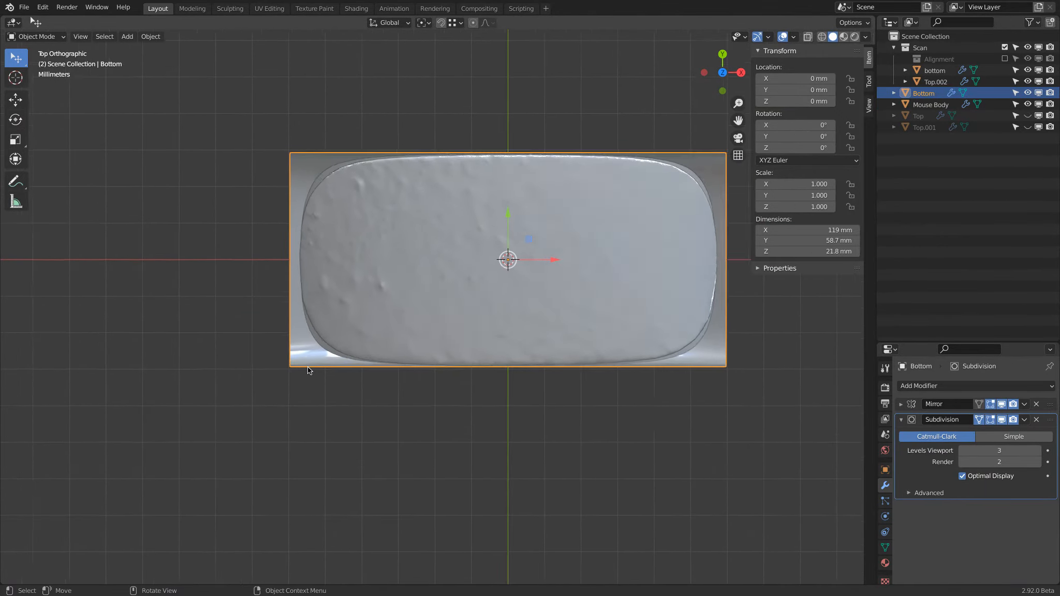
key(Tab)
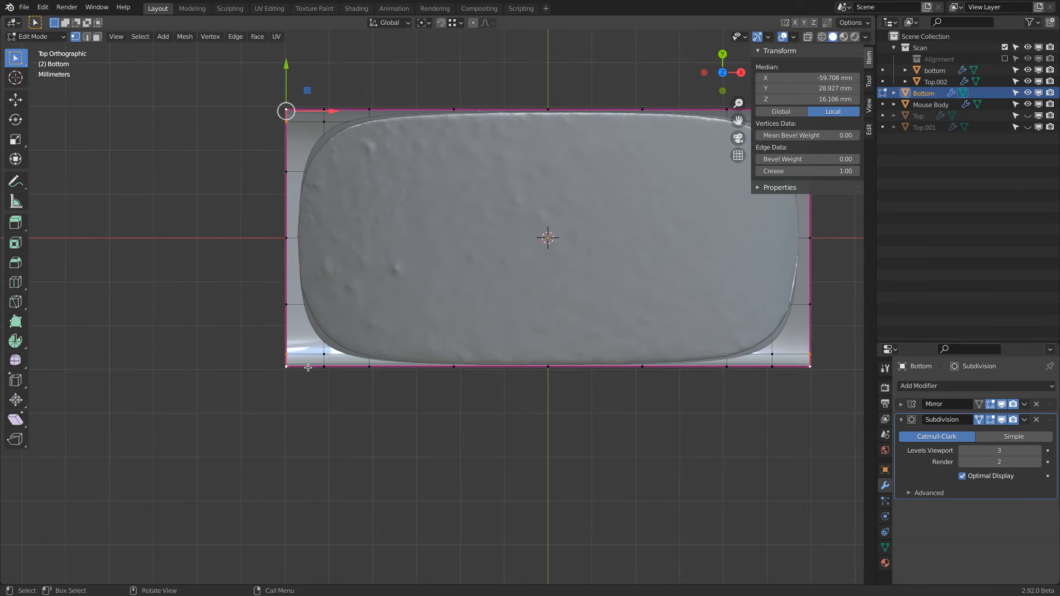
Move the outer vertices of Bottom's negative-X end edge about 3.07 mm inward along Y.
click(284, 301)
shift+click(283, 351)
shift+click(285, 369)
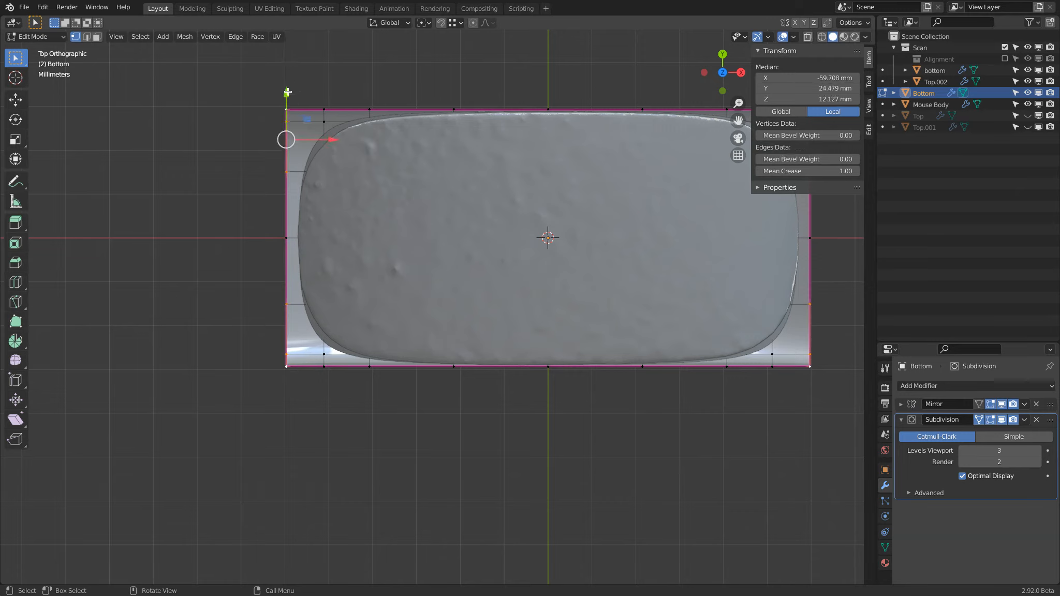
key(g)
key(y)
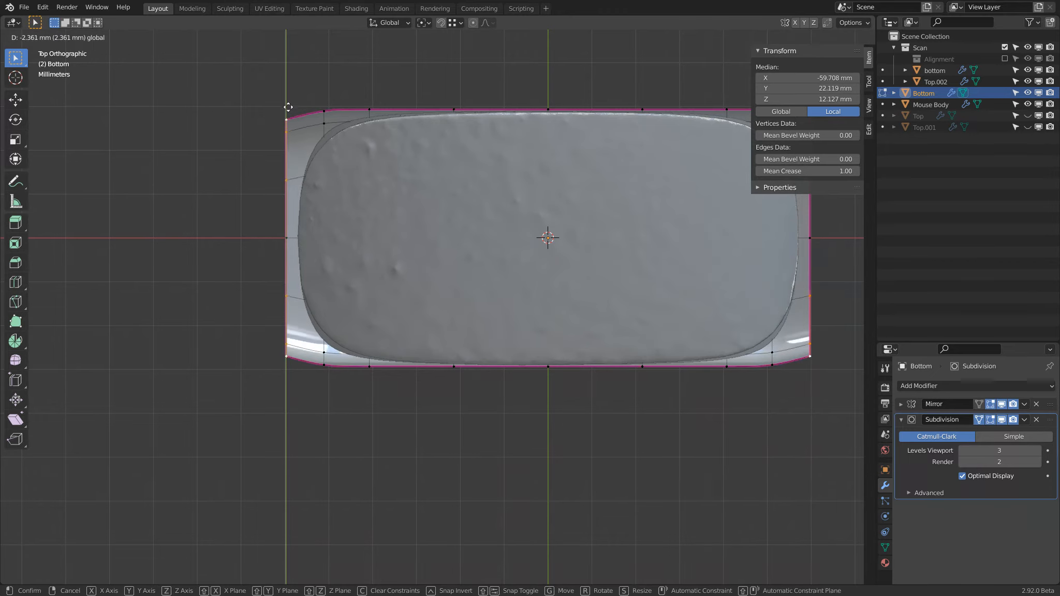
click(288, 108)
Select the outer vertices in the row beside Bottom's negative-X end edge and move them inward along Y.
middle_drag(337, 83, 331, 269)
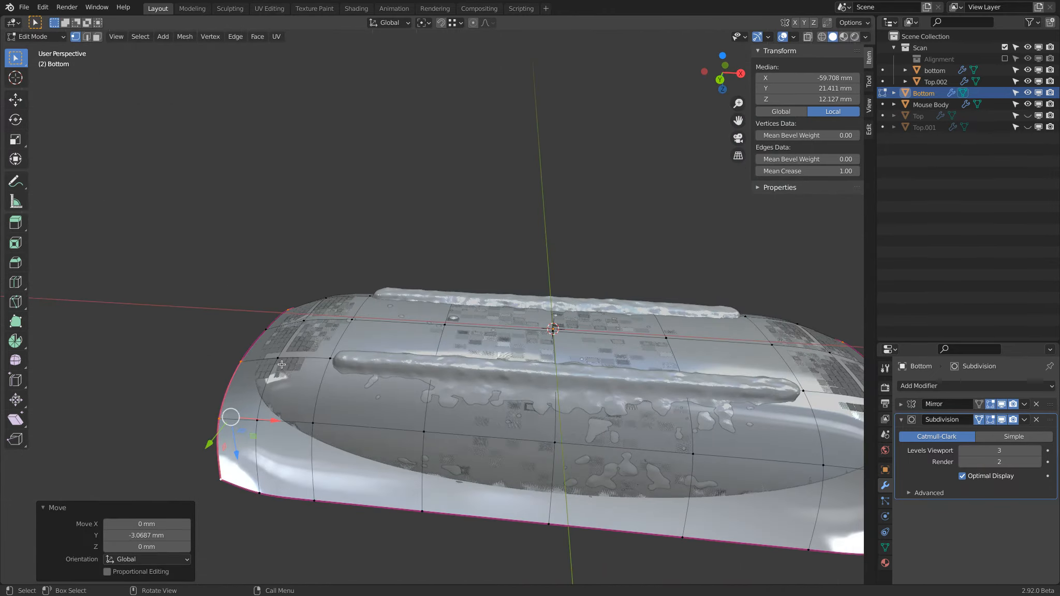
click(278, 356)
shift+click(257, 490)
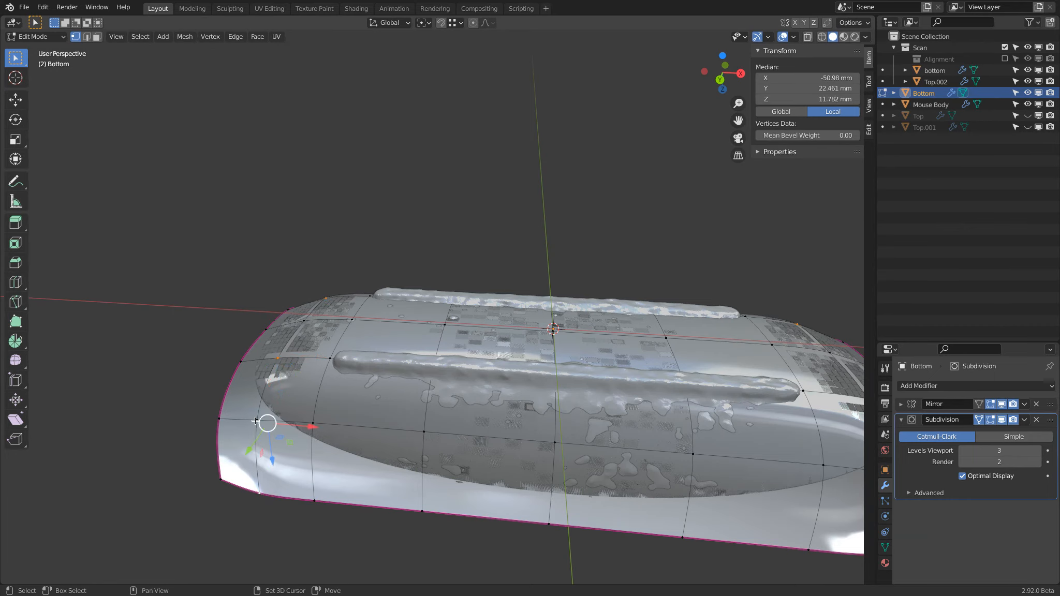
middle_drag(276, 405, 277, 402)
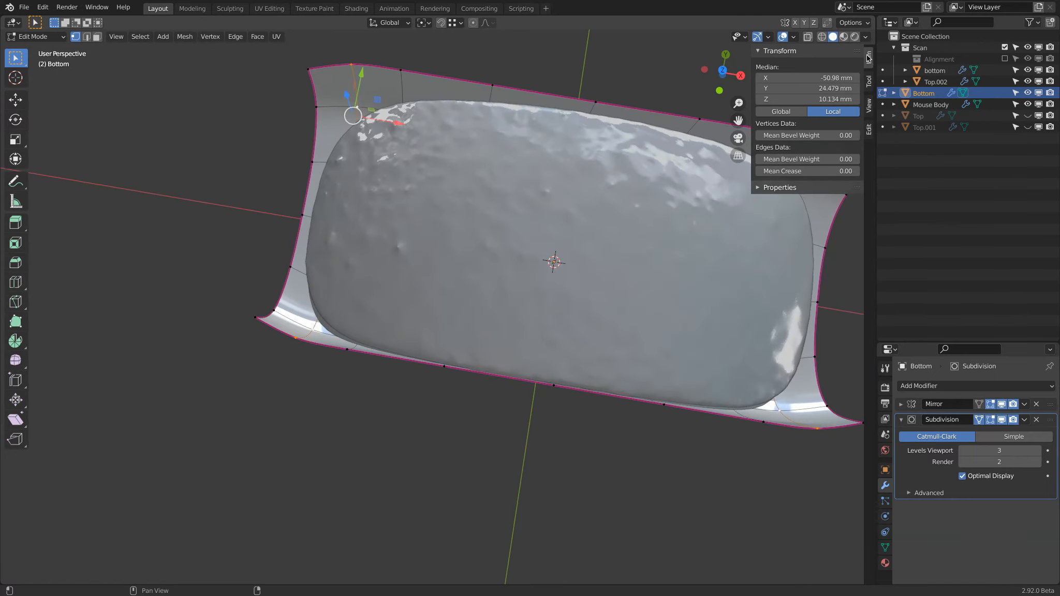
click(722, 73)
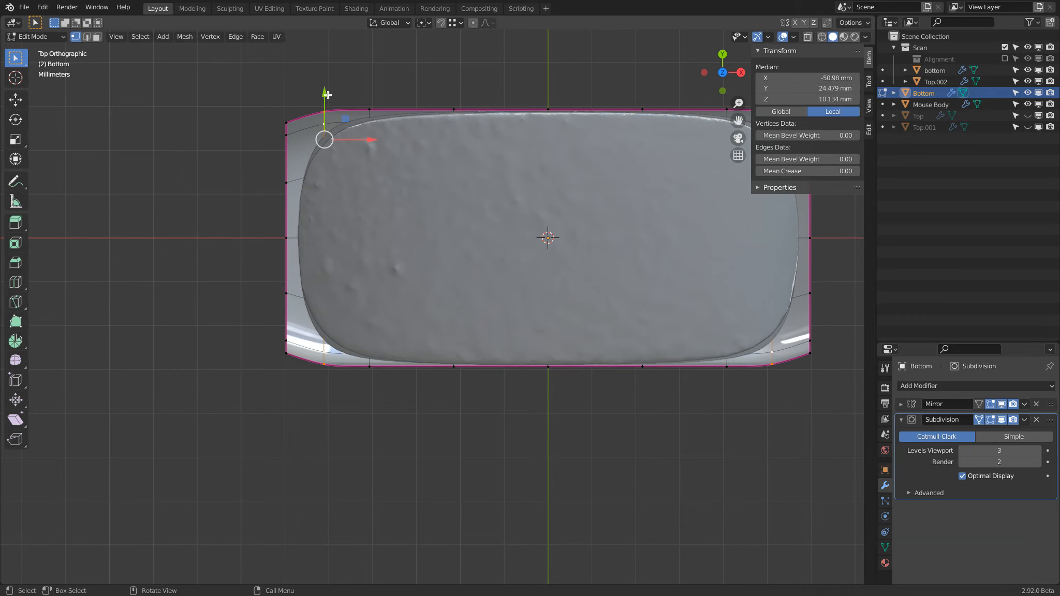
drag(325, 94, 326, 102)
Move the outer vertices of Bottom's negative-X end edge about 2.38 mm inward along Y, and leave Edit Mode in wireframe display.
click(286, 124)
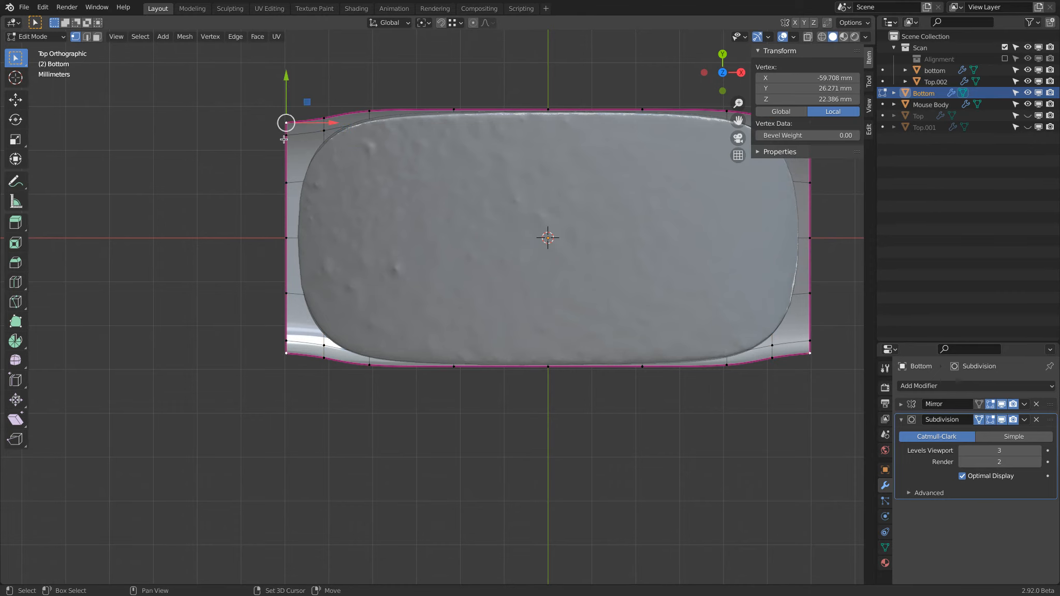
shift+click(288, 187)
shift+click(263, 134)
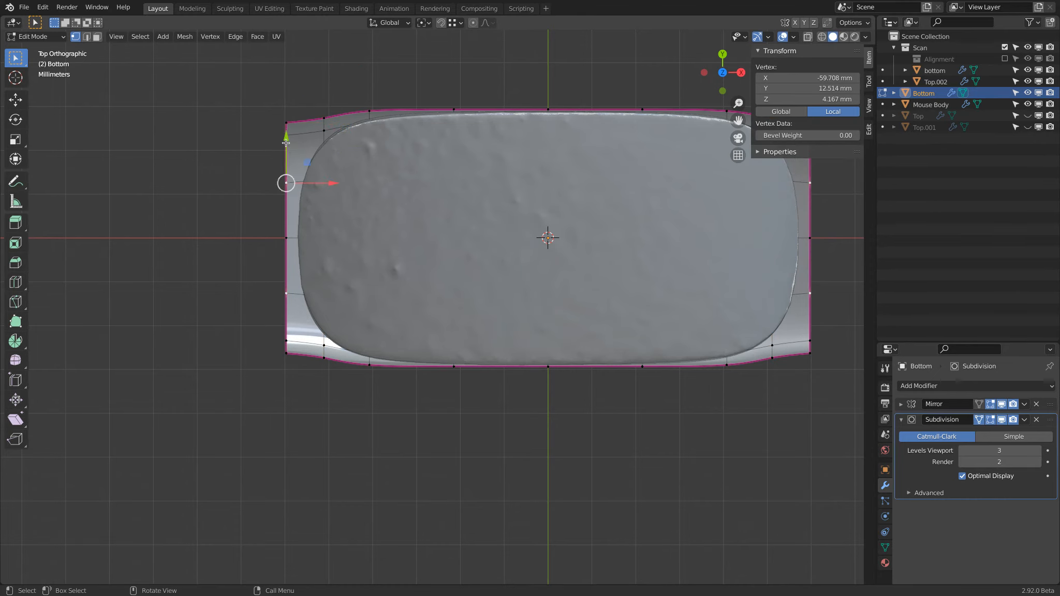
scroll(271, 112, up, 2)
shift+click(293, 127)
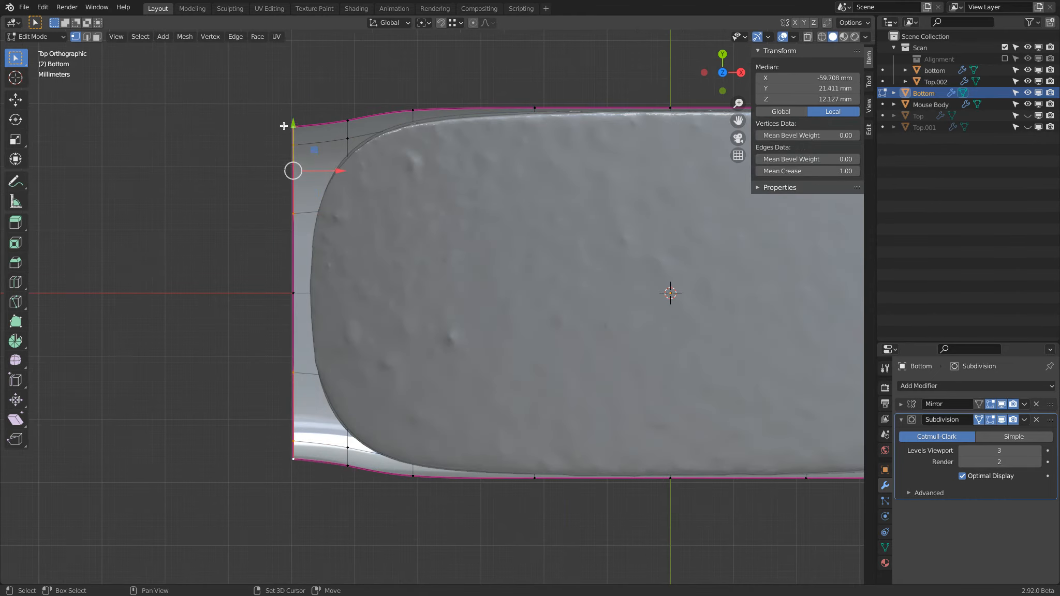
drag(292, 129, 293, 143)
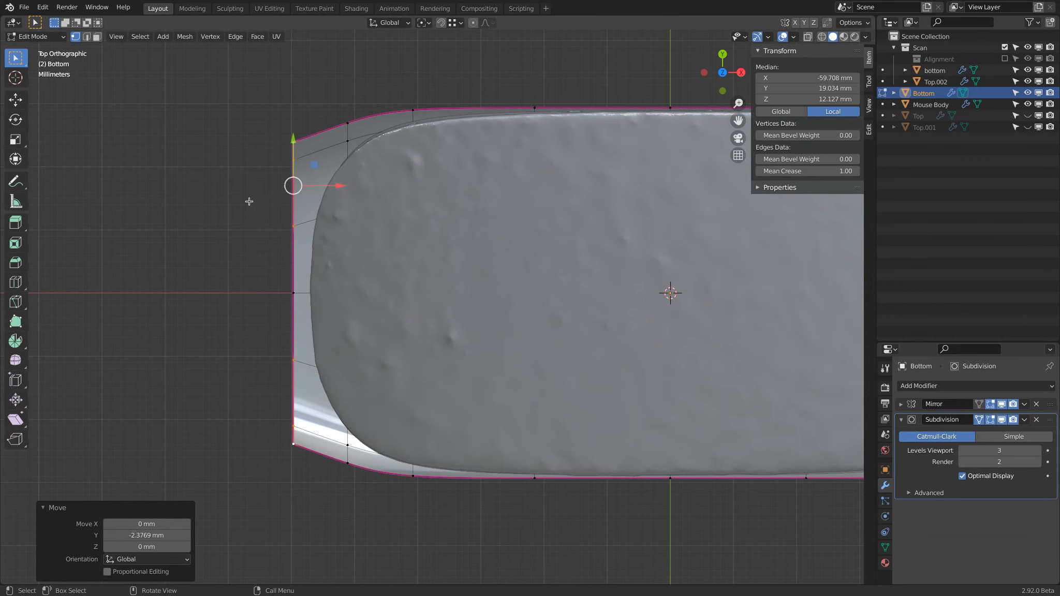
key(alt+z)
key(Tab)
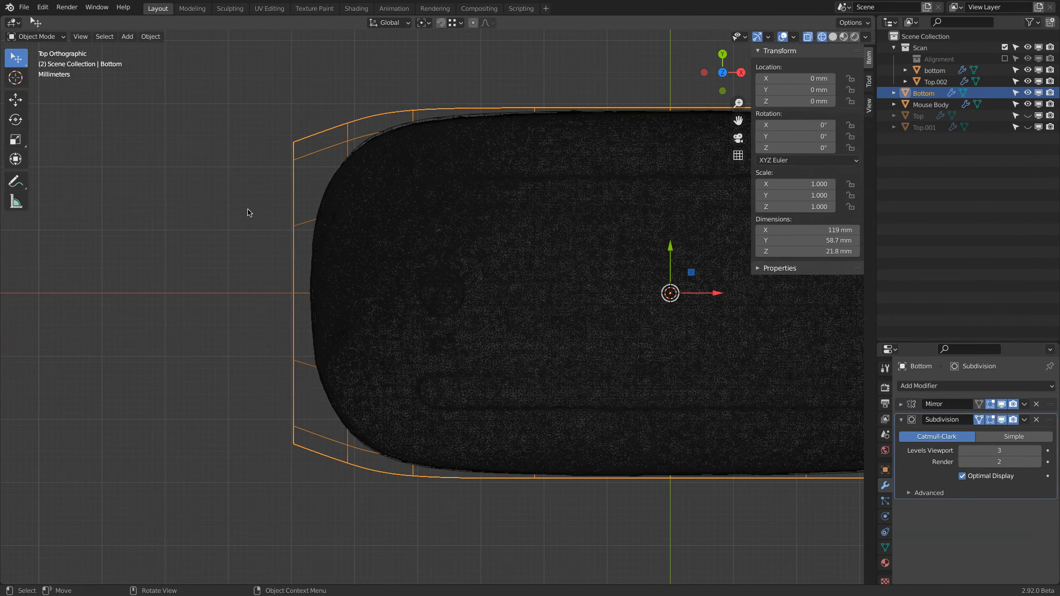
Select Mouse Body and compare its negative-X tip with the scan in wireframe from the front.
click(930, 105)
middle_drag(388, 173, 419, 107)
key(KP_1)
scroll(317, 314, up, 8)
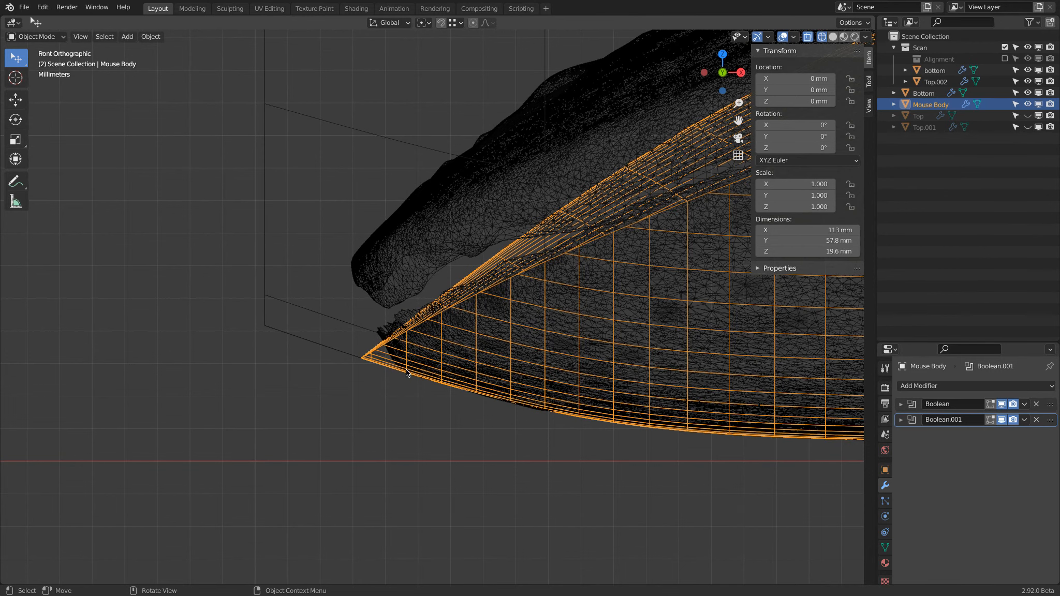
scroll(392, 362, down, 3)
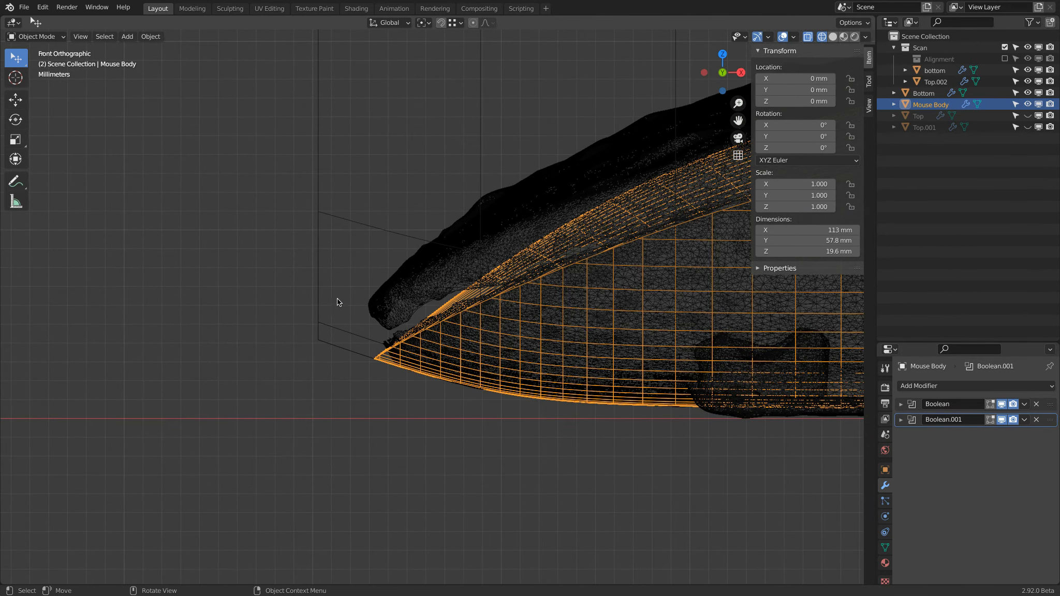
Hide Mouse Body and Bottom in solid shading and place the 3D cursor at the lower edge of the scan's negative-X tip.
click(833, 36)
key(h)
click(332, 270)
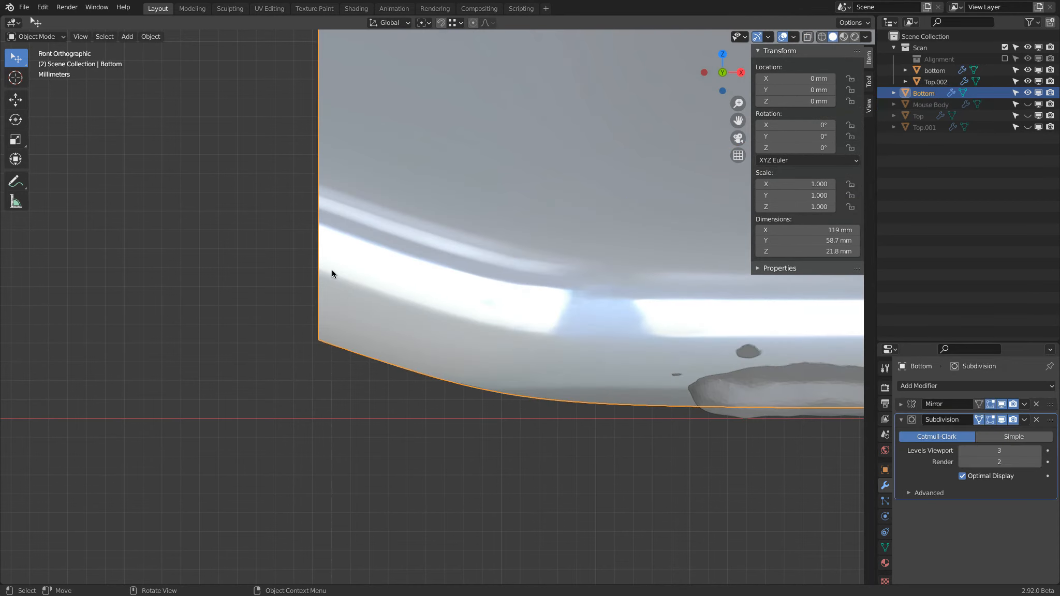
key(h)
click(16, 83)
click(397, 364)
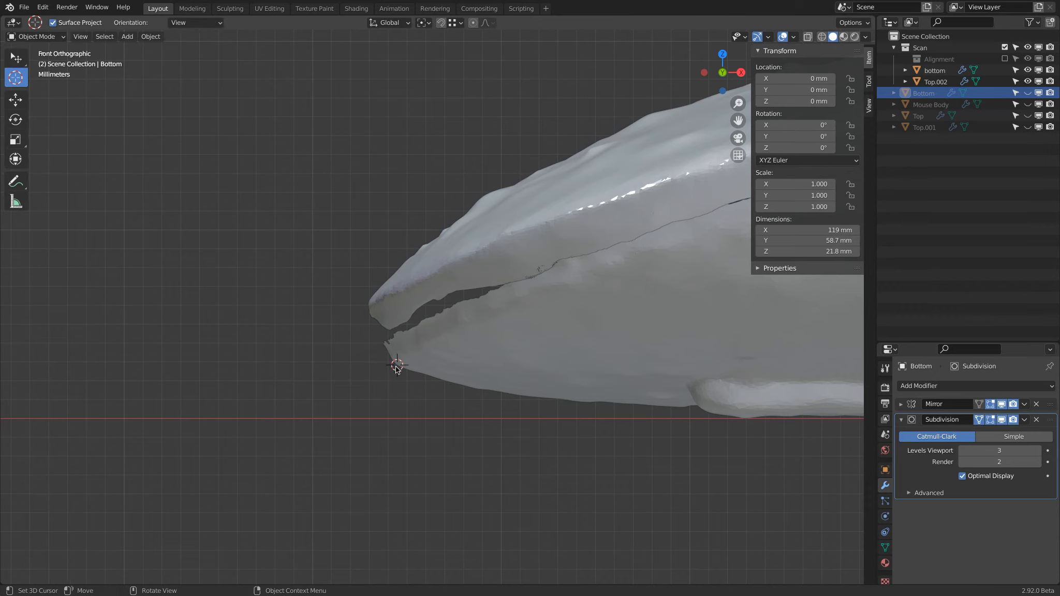
Show Mouse Body and Bottom again and select Bottom with the selection tool.
click(1027, 106)
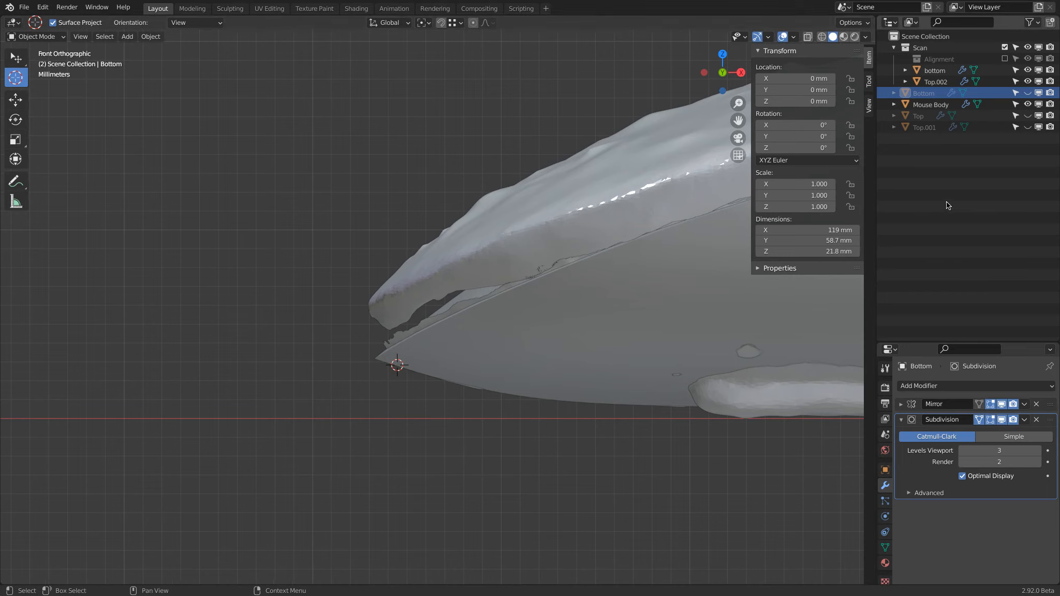
click(1028, 94)
scroll(358, 325, down, 2)
click(347, 320)
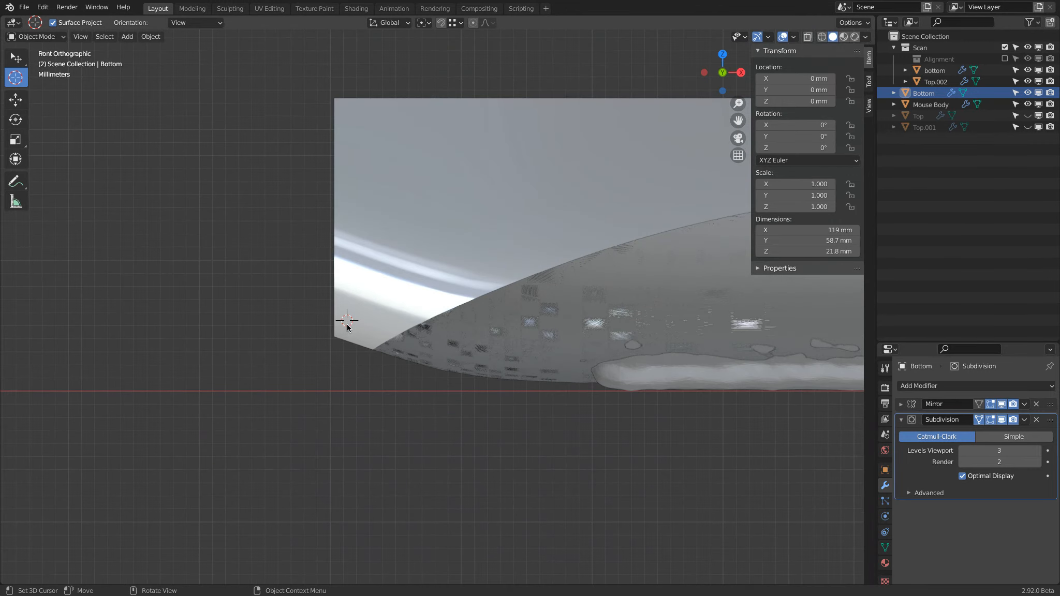
click(16, 57)
click(361, 219)
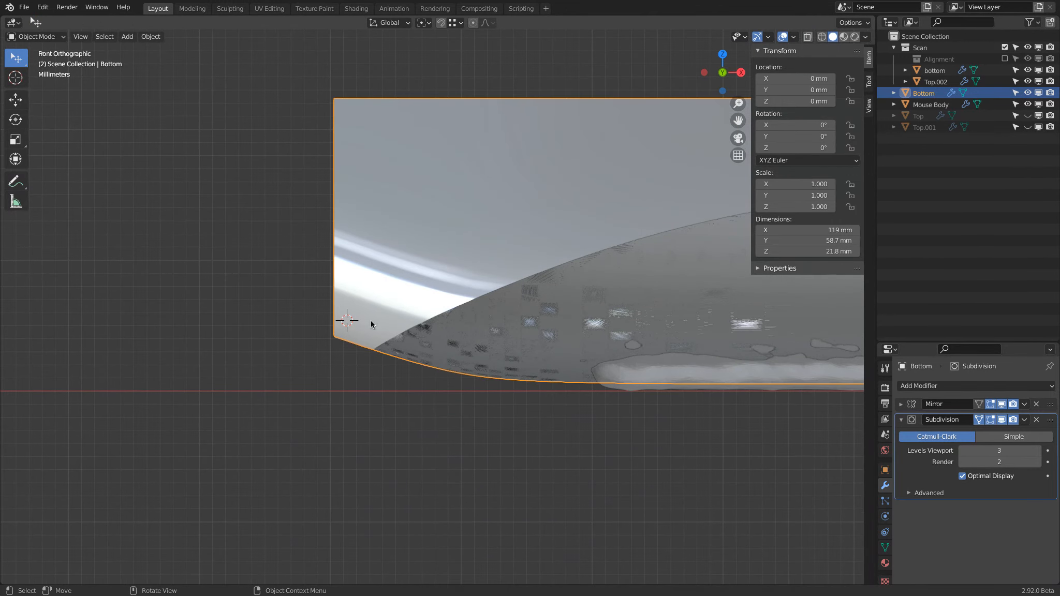
Switch the view to wireframe, show the Top surface and select it at its negative-X tip.
key(shift+z)
scroll(355, 355, up, 3)
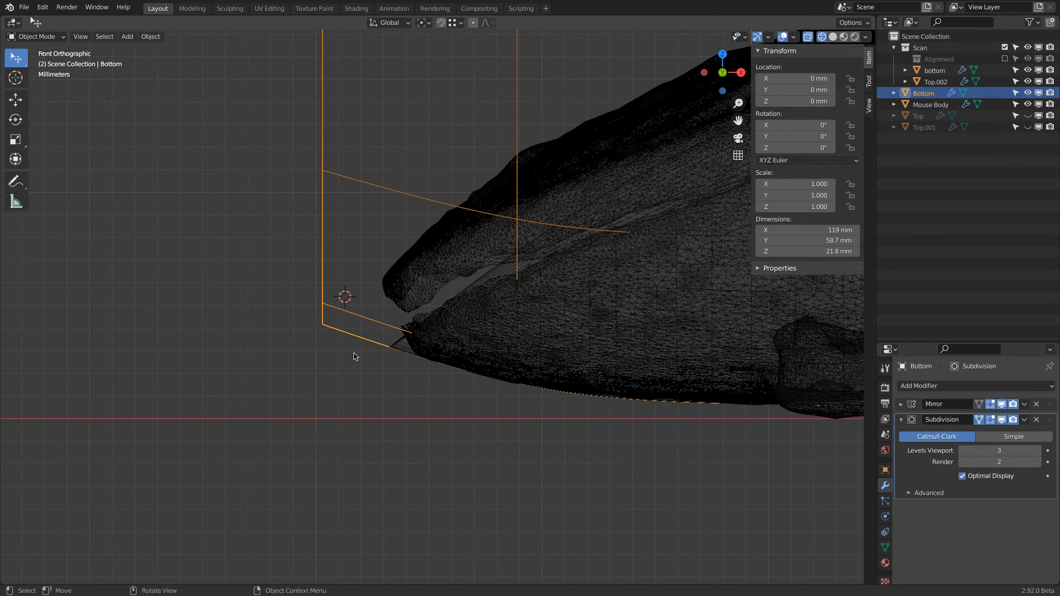
scroll(354, 356, down, 2)
scroll(356, 356, up, 1)
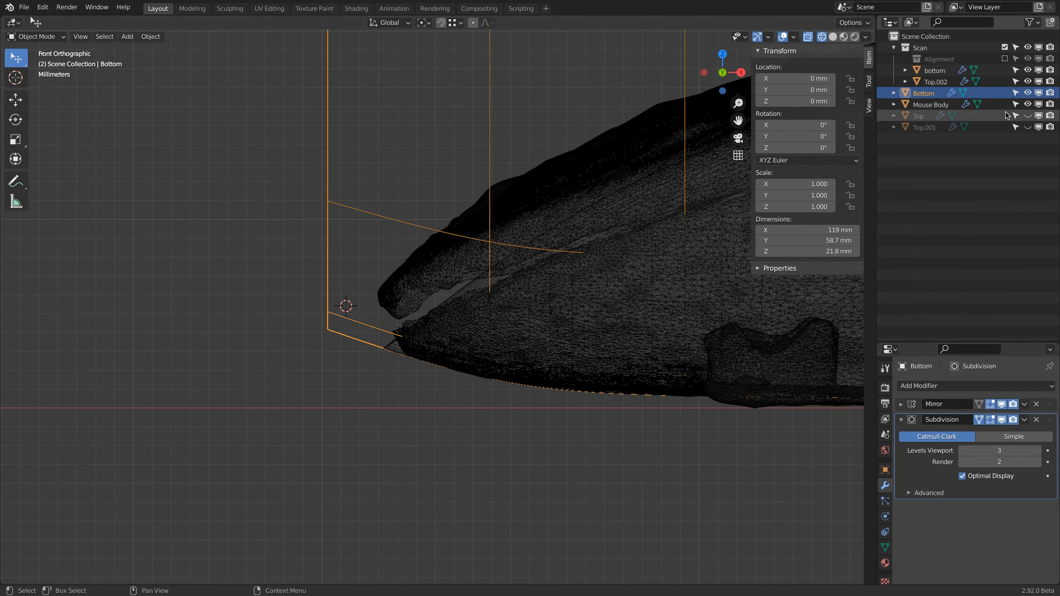
click(1029, 116)
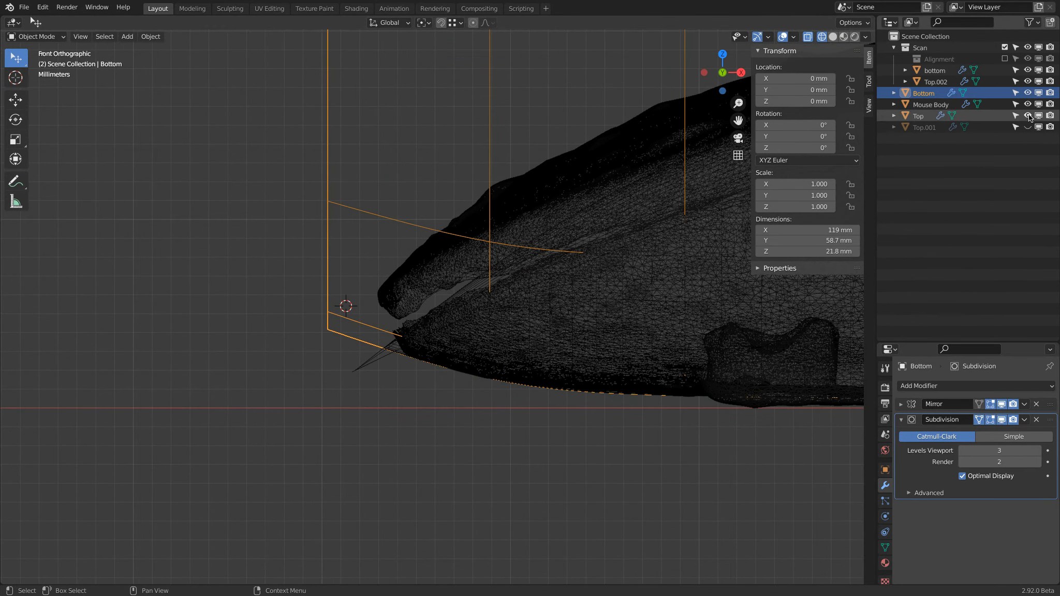
click(374, 363)
scroll(406, 354, up, 5)
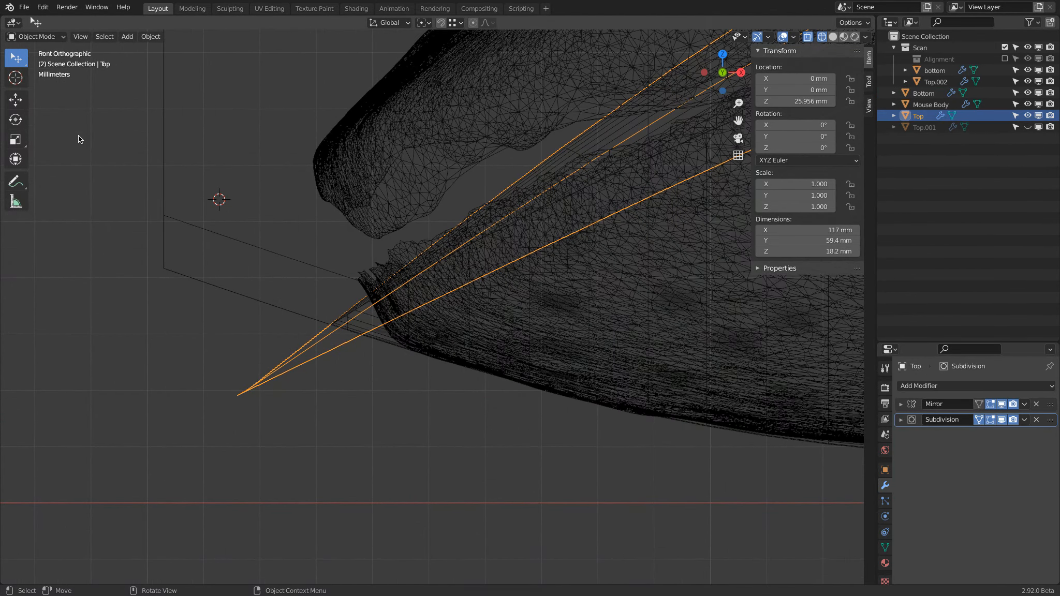
Place the 3D cursor just outside the scan's lower negative-X tip in the front view as a reference for the surfaces.
click(15, 78)
click(395, 340)
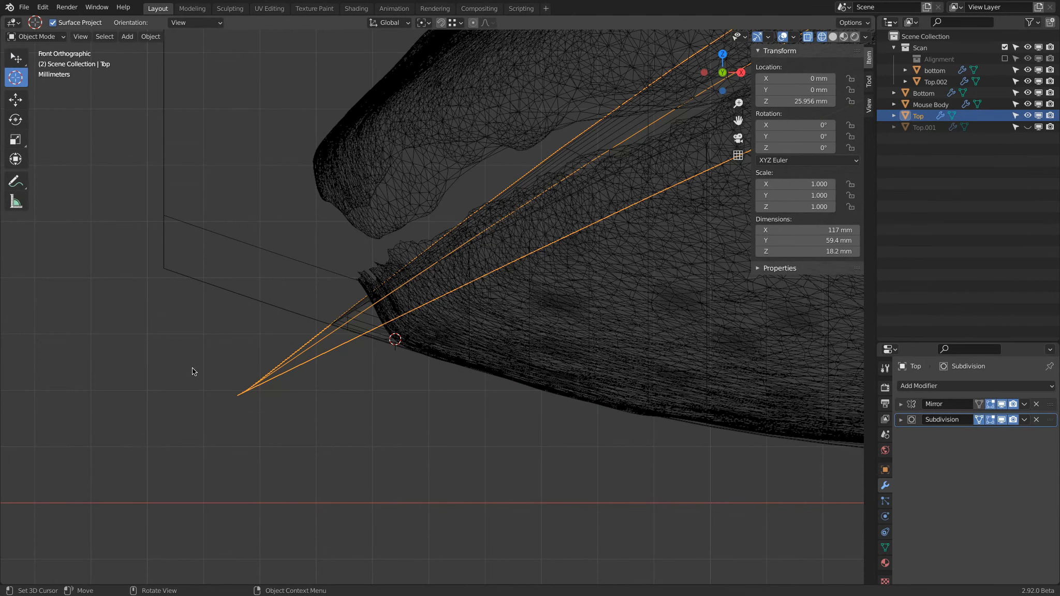
scroll(449, 290, down, 6)
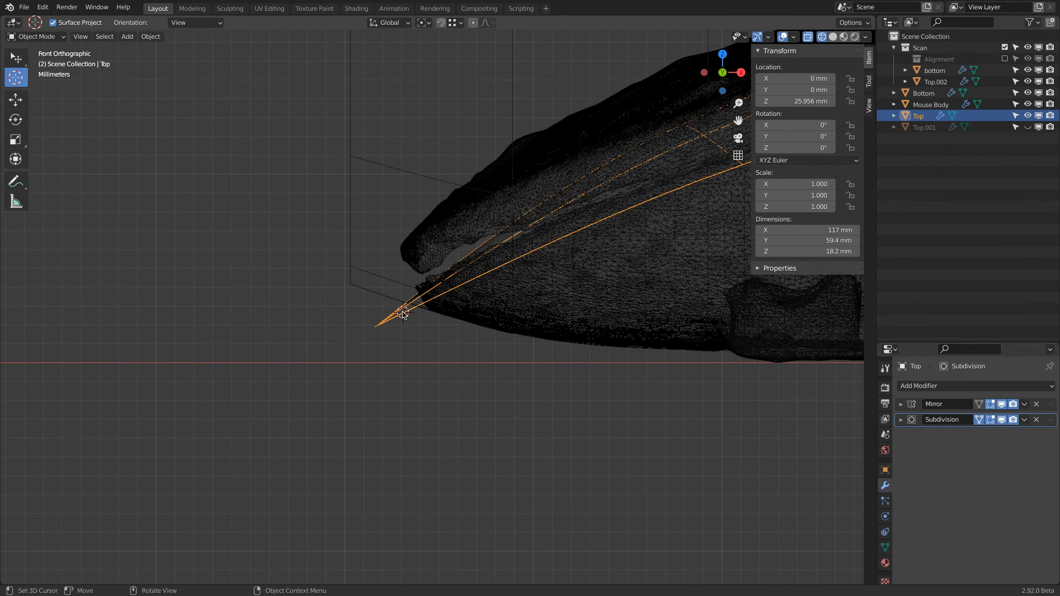
scroll(526, 315, up, 3)
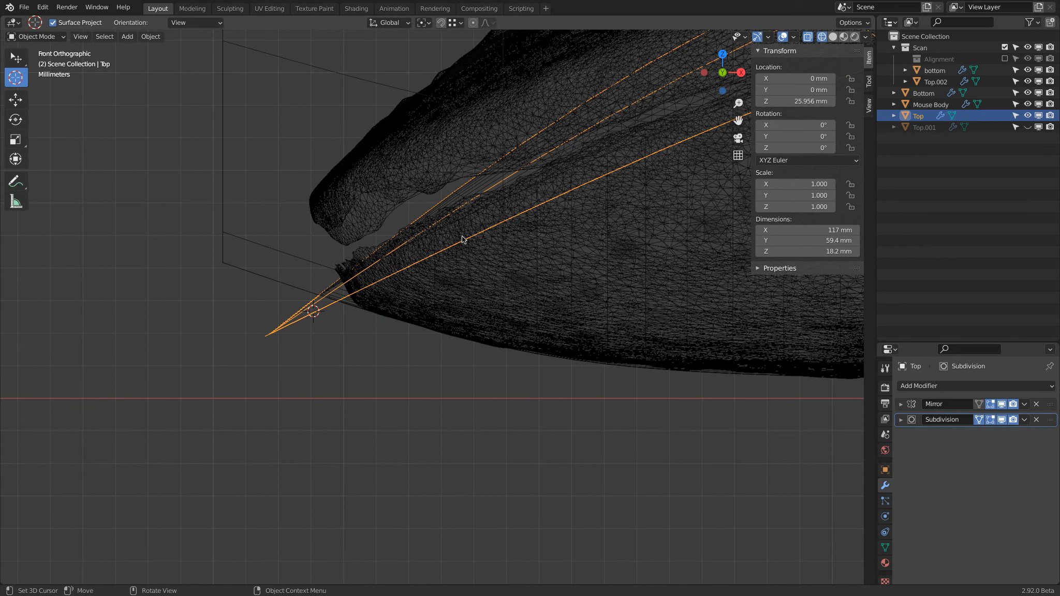
Move the Top surface about 0.75 mm down along Z.
key(g)
key(z)
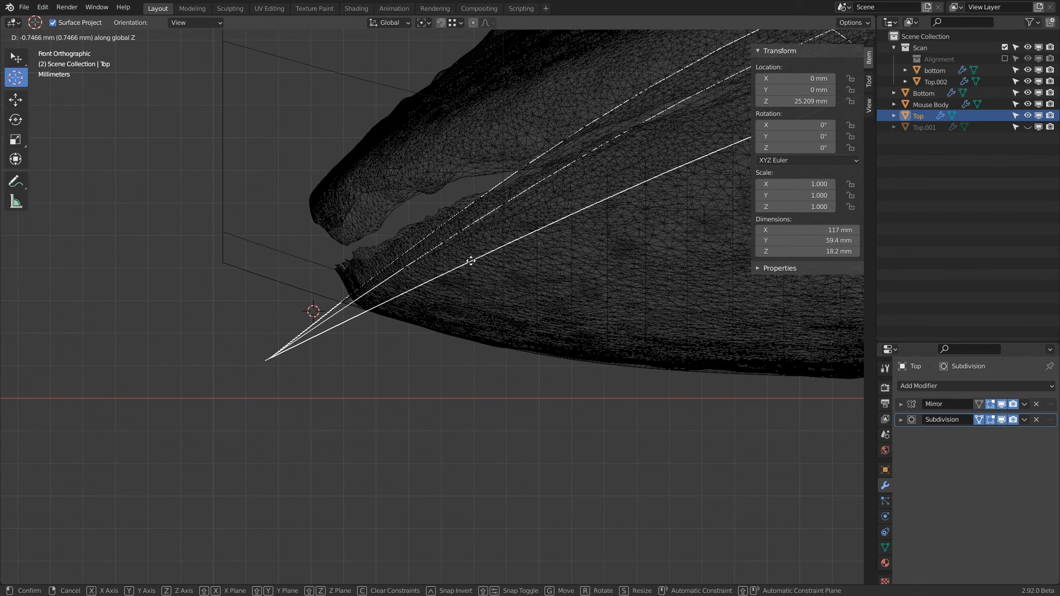
click(471, 264)
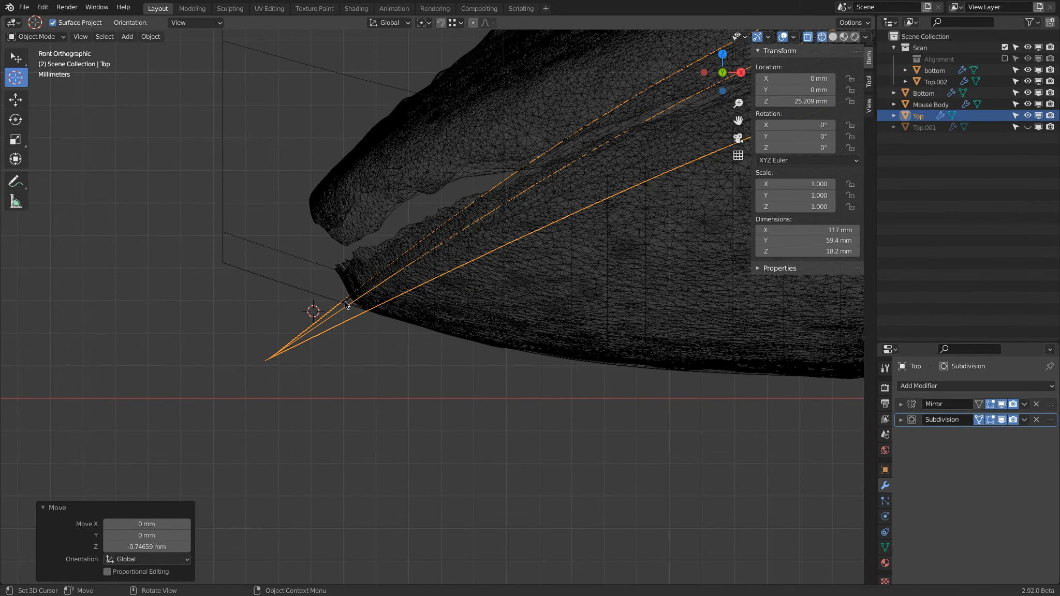
Return to solid shading and hide Top, Bottom and the Scan collection, leaving only Mouse Body visible.
scroll(424, 282, down, 6)
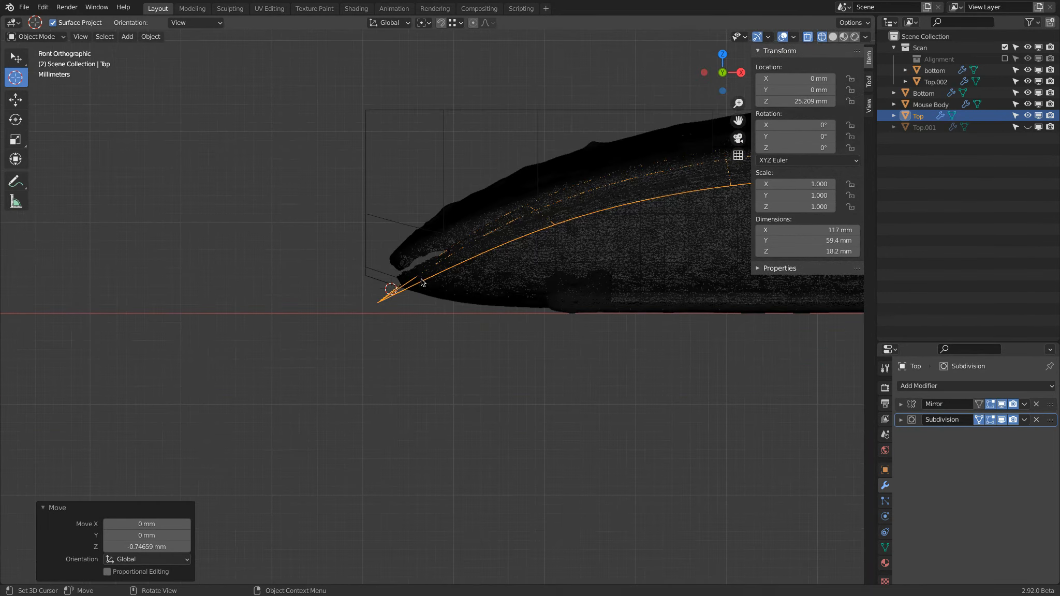
middle_drag(423, 282, 539, 300)
key(alt+z)
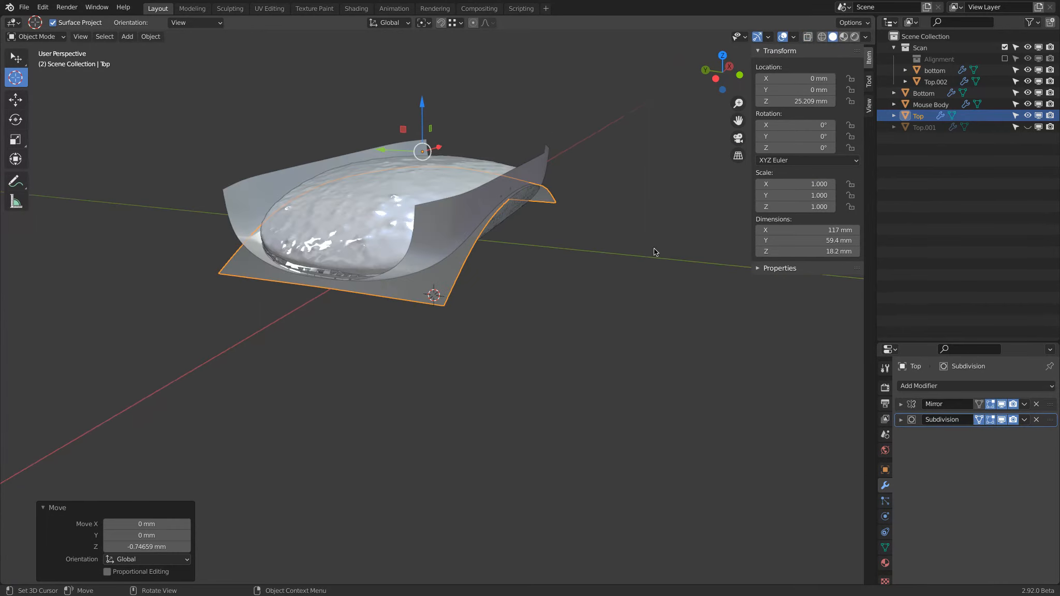
click(1027, 116)
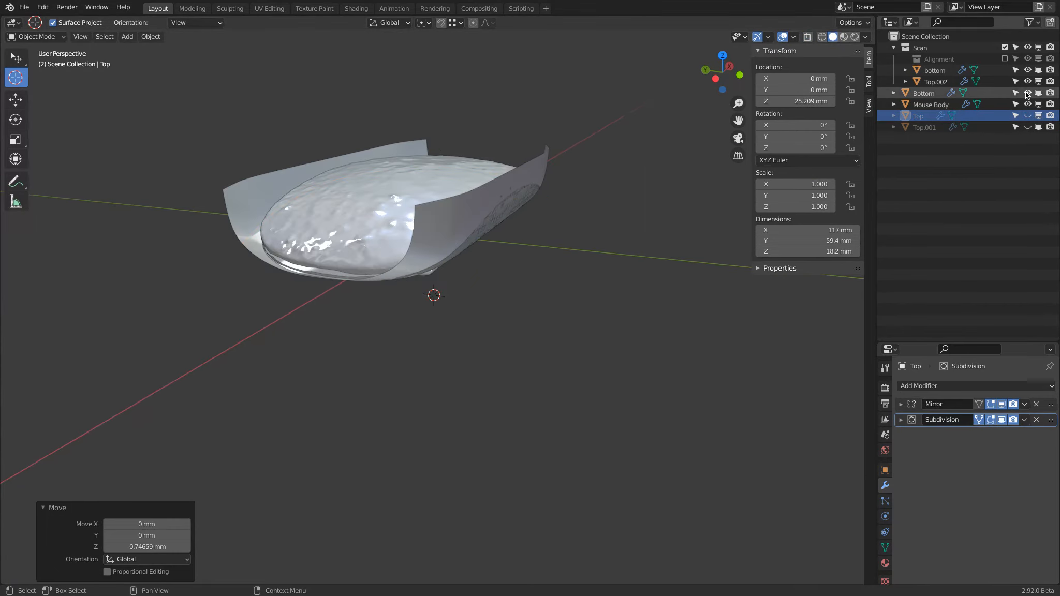
click(1027, 92)
click(1027, 47)
Examine the shape of Mouse Body from the front, top and right views.
middle_drag(508, 249, 405, 264)
key(KP_1)
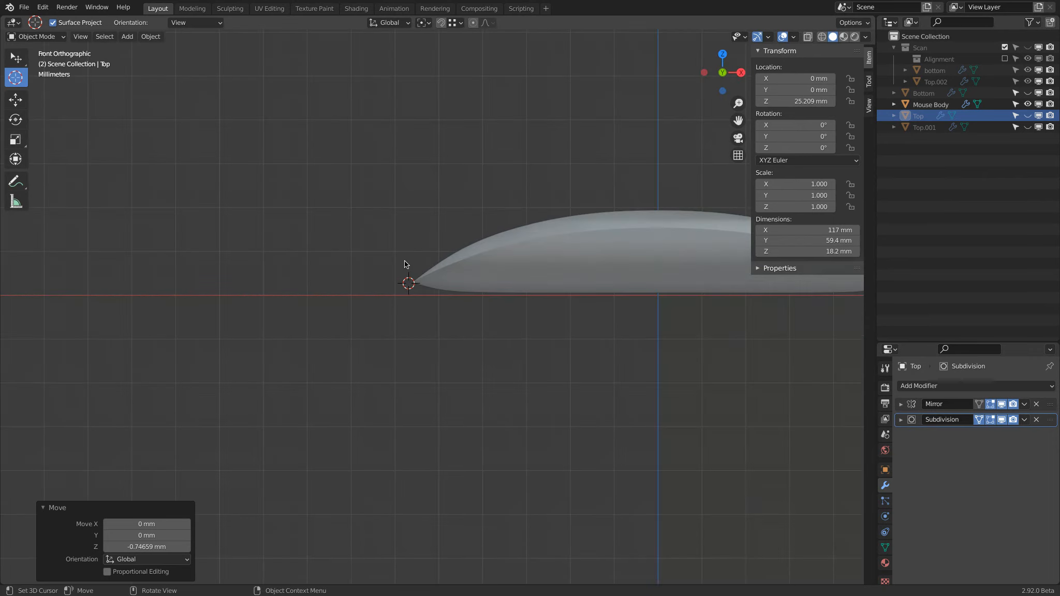
key(KP_Decimal)
middle_drag(732, 295, 693, 164)
key(KP_7)
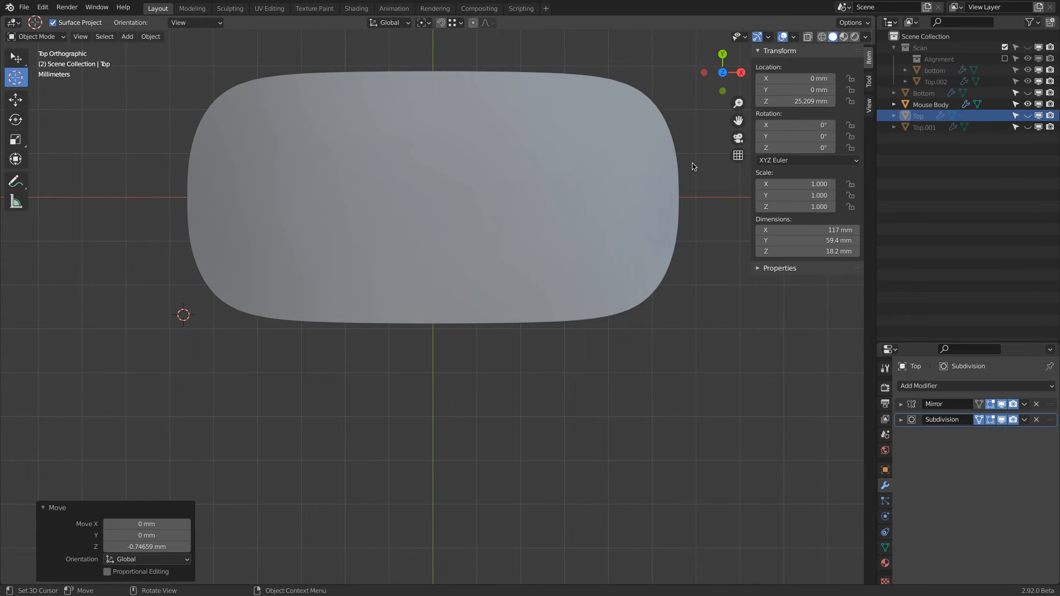
key(KP_1)
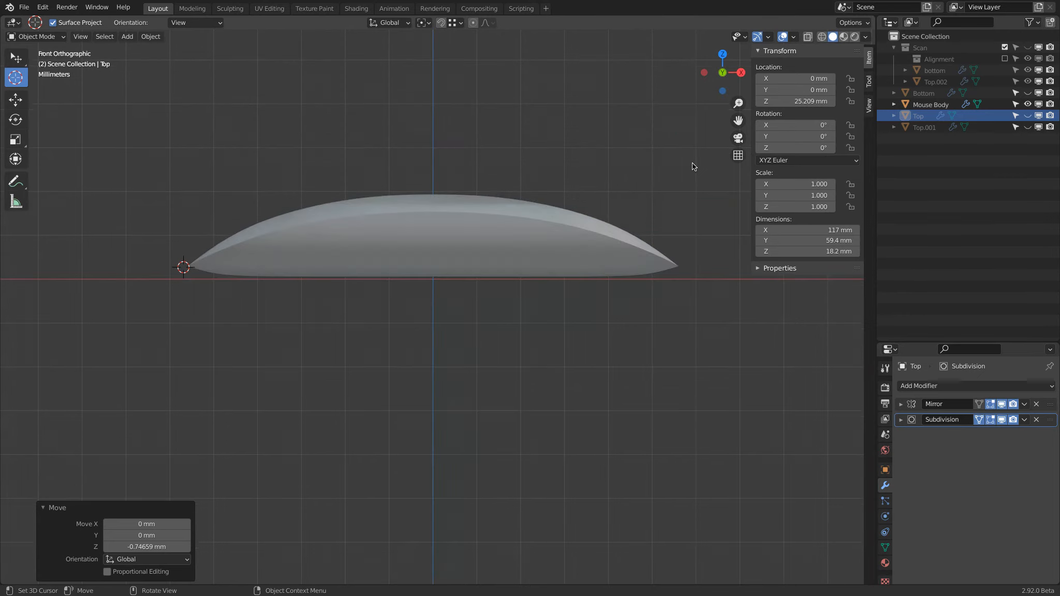
key(KP_3)
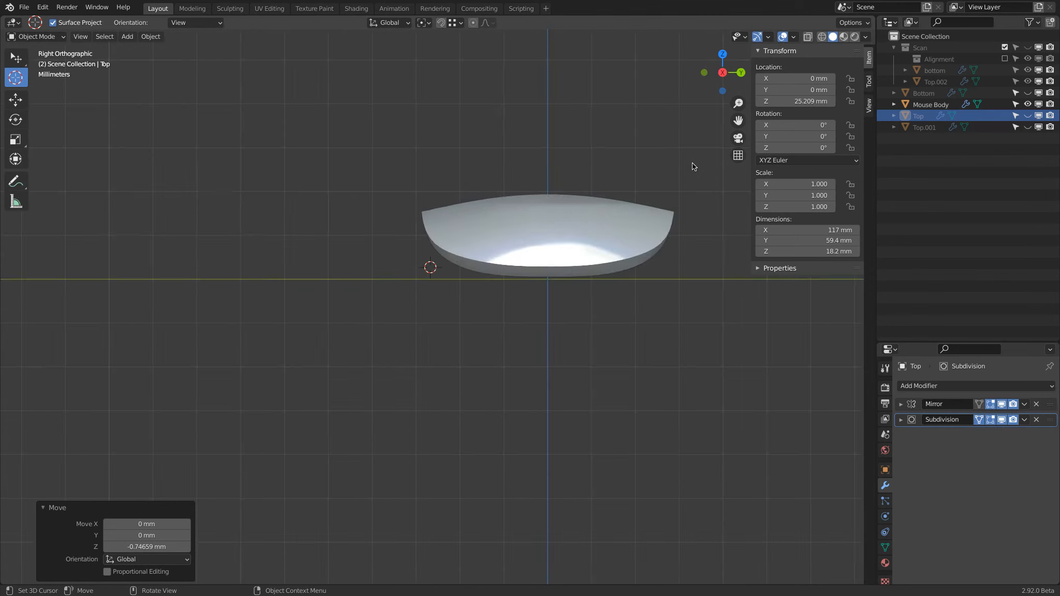